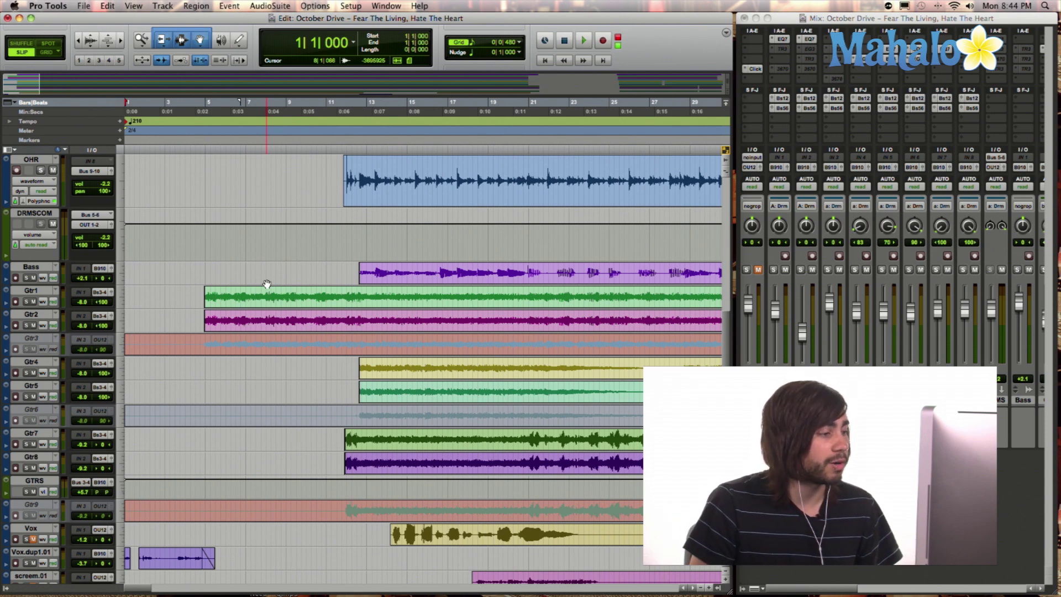
Play the song from the top and stop, then scrub backward through the OHR overhead clip
key("space")
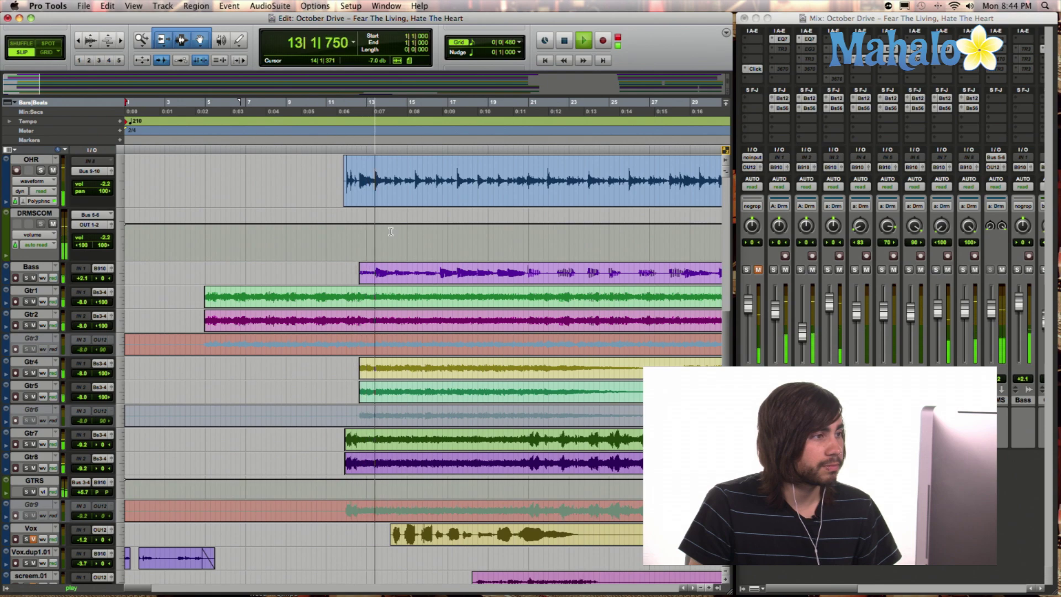
key("space")
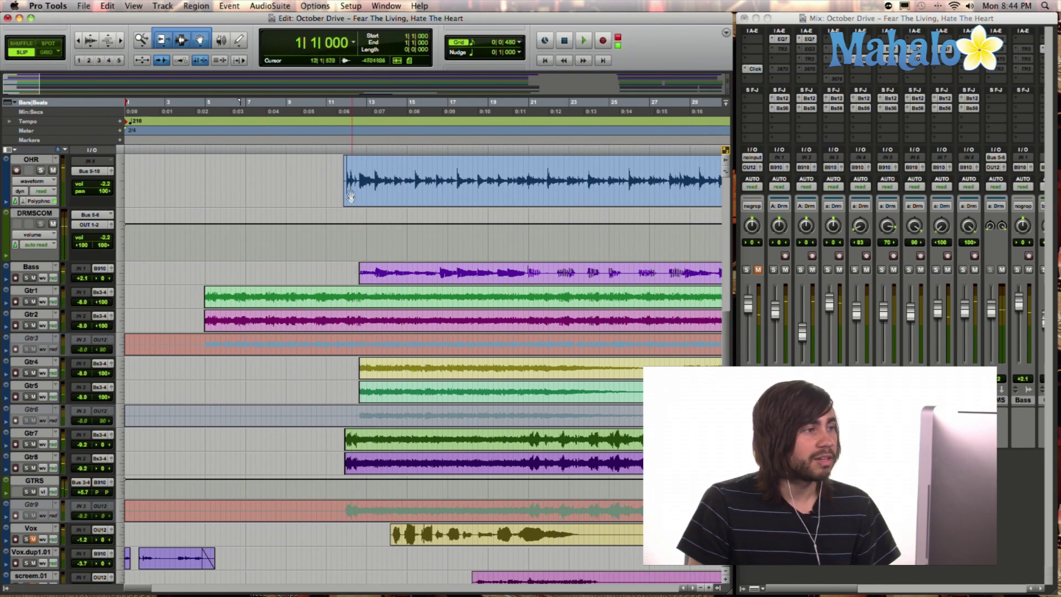
left_click(364, 164, "ctrl")
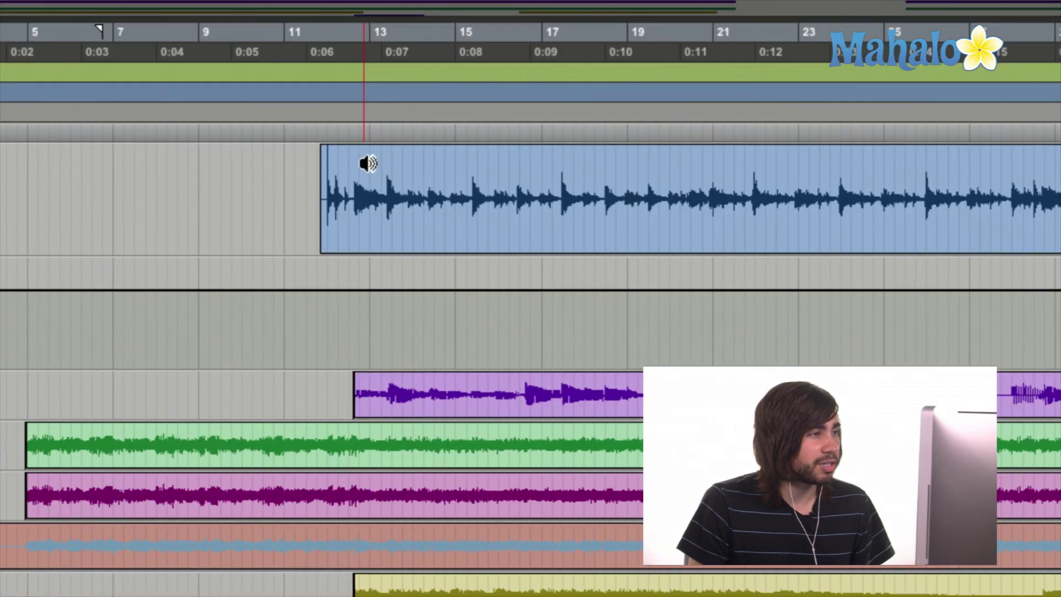
left_click_drag(364, 164, 352, 185)
scroll(352, 185, "down", 5)
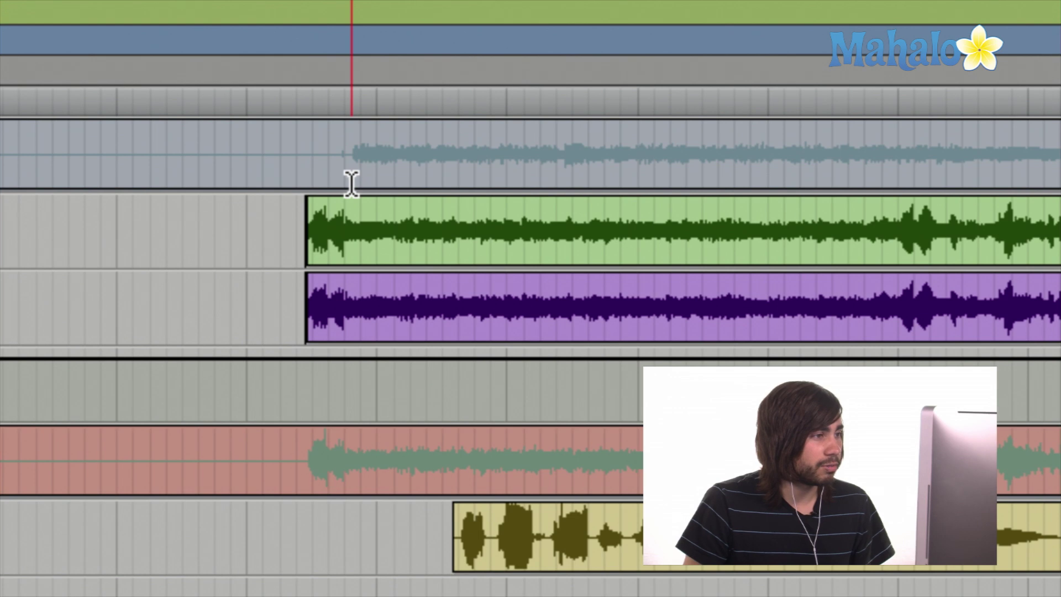
scroll(352, 185, "up", 5)
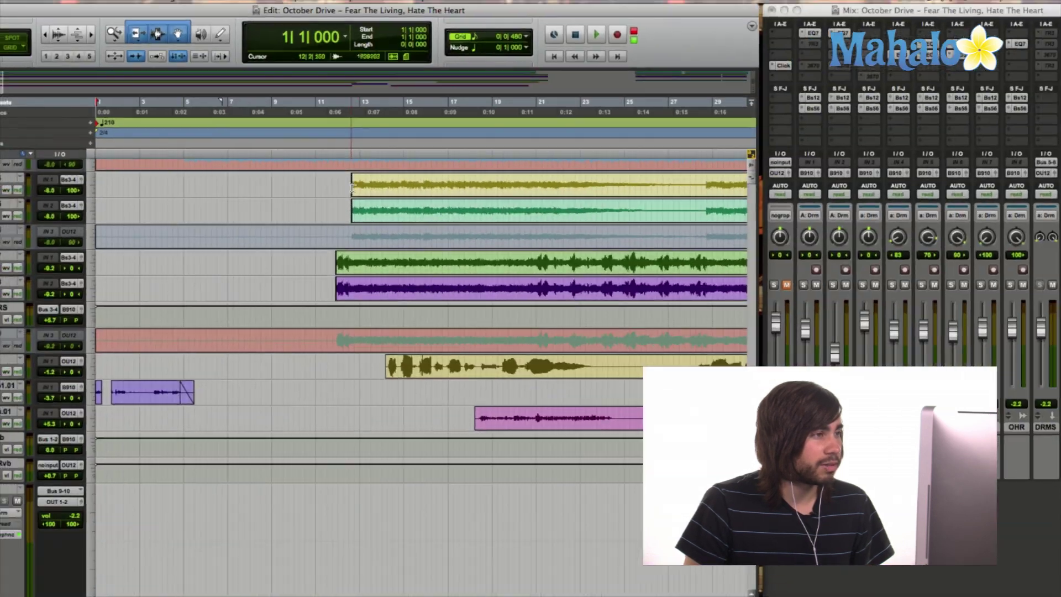
Zoom the timeline out and shrink every track to mini height
scroll(355, 203, "up", 10)
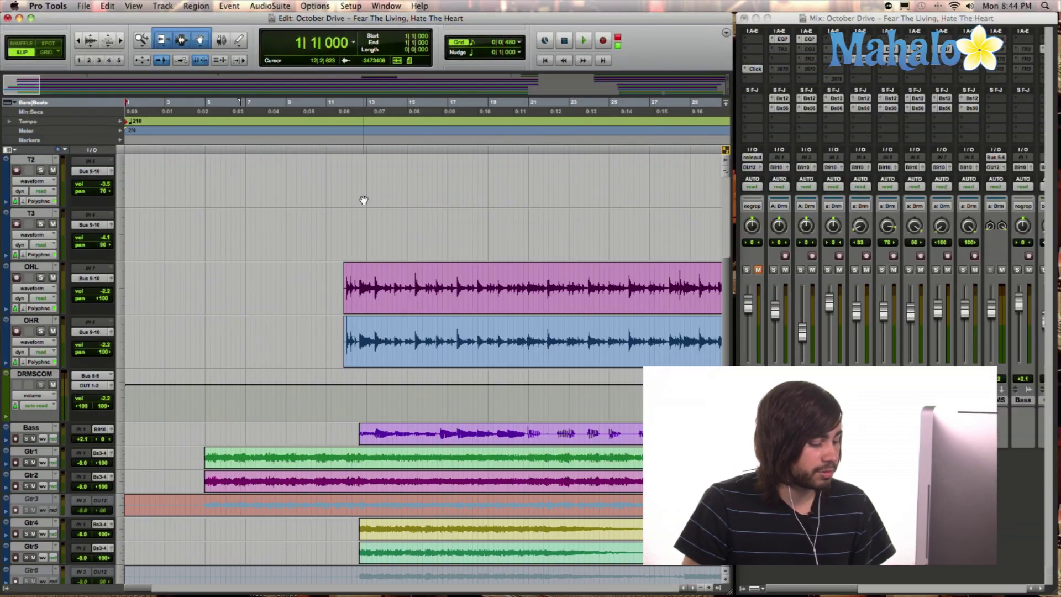
key("super+bracketleft")
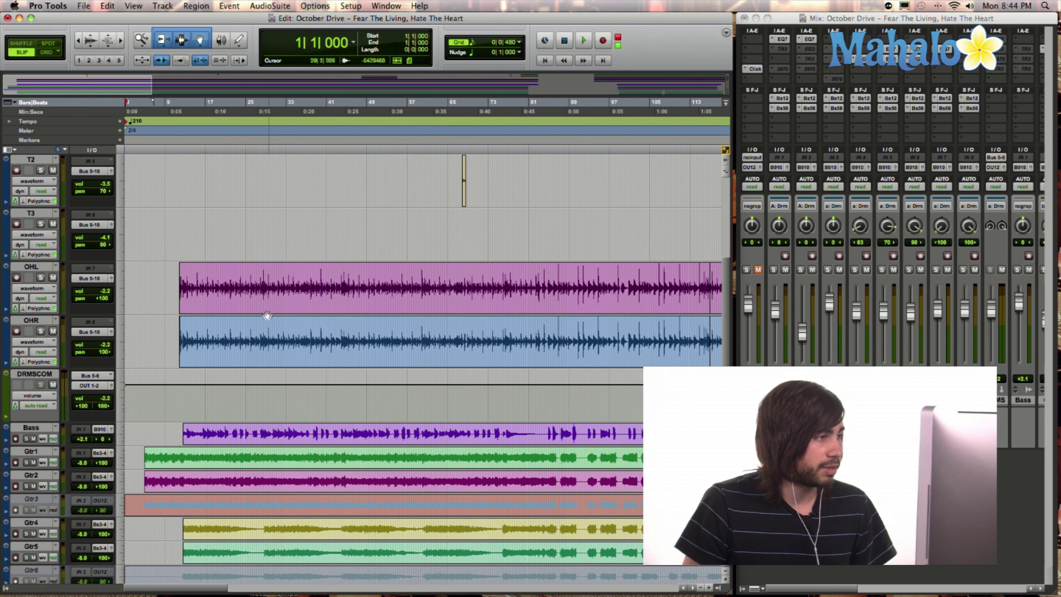
left_click(120, 233)
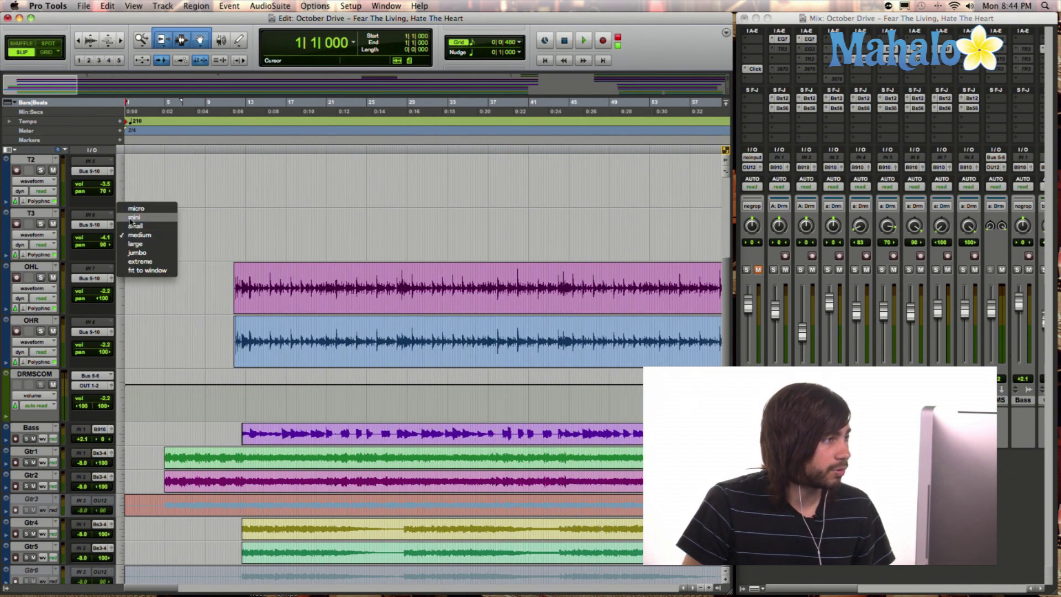
left_click(132, 218)
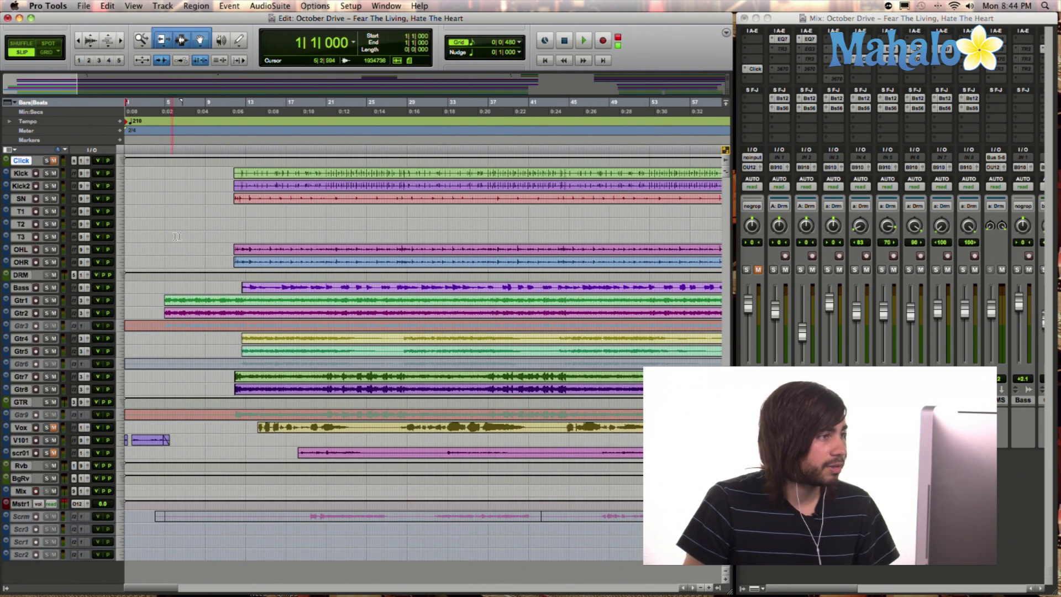
Zoom in around bar 12, audition from 11|2|645, and park the insertion point at 12|2|268
left_click(244, 108)
key("super+bracketright")
key("super+bracketright")
key("super+bracketright")
key("super+bracketright")
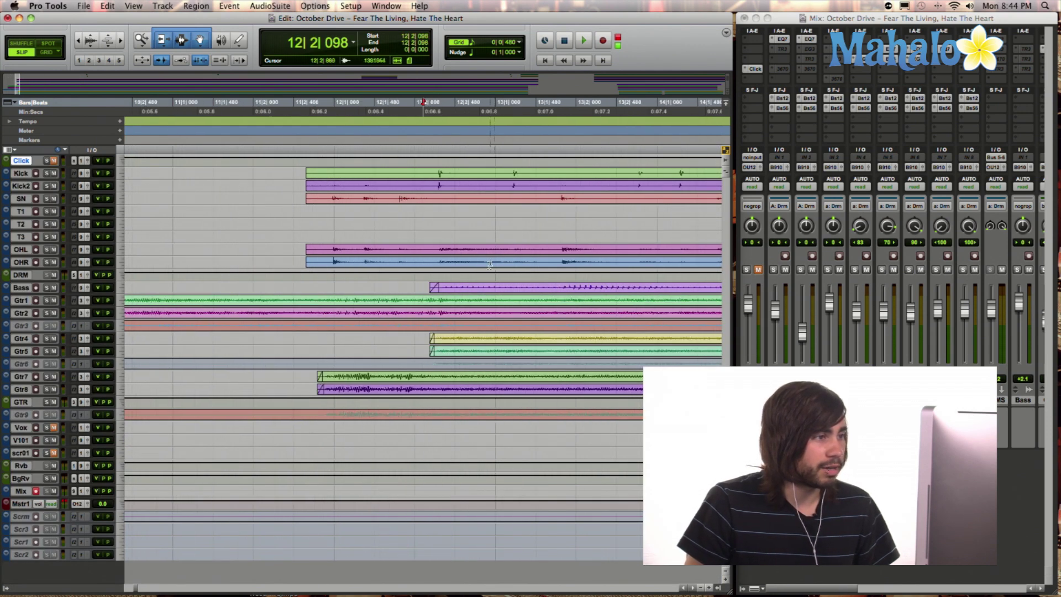
left_click(344, 105)
left_click(307, 107)
key("space")
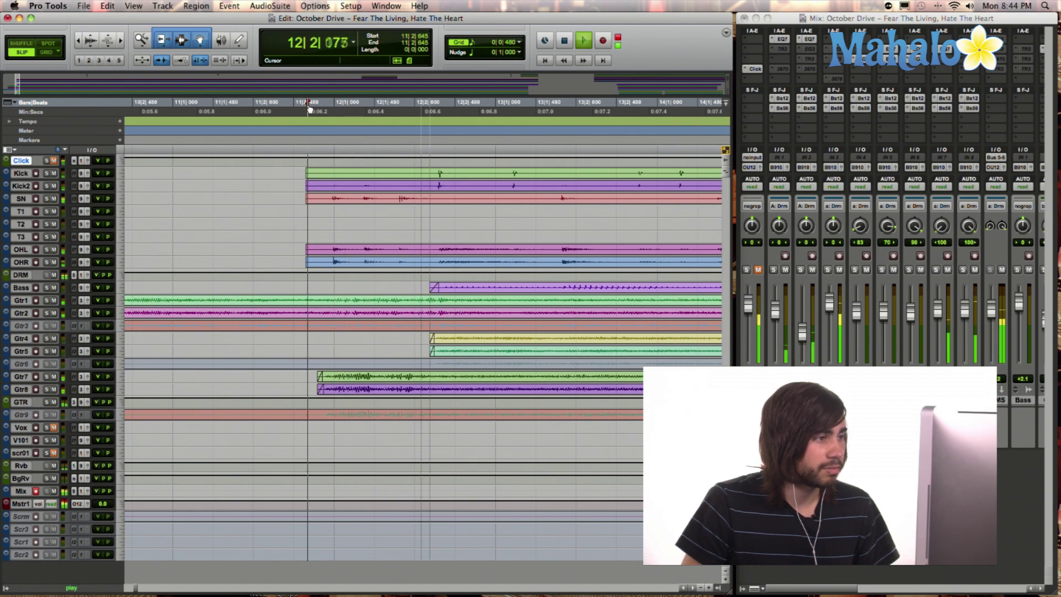
key("space")
key("space")
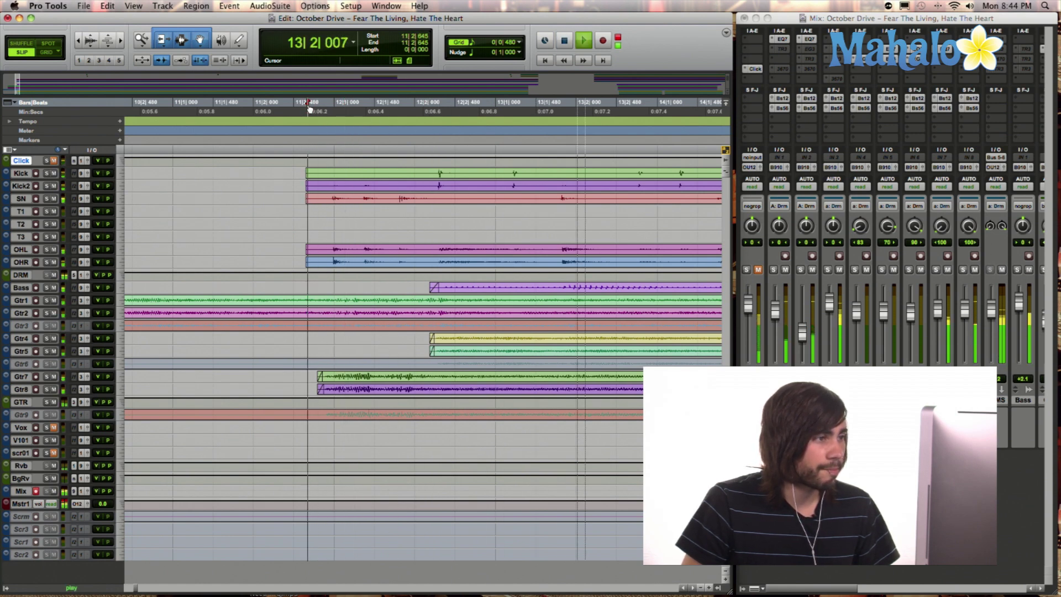
key("space")
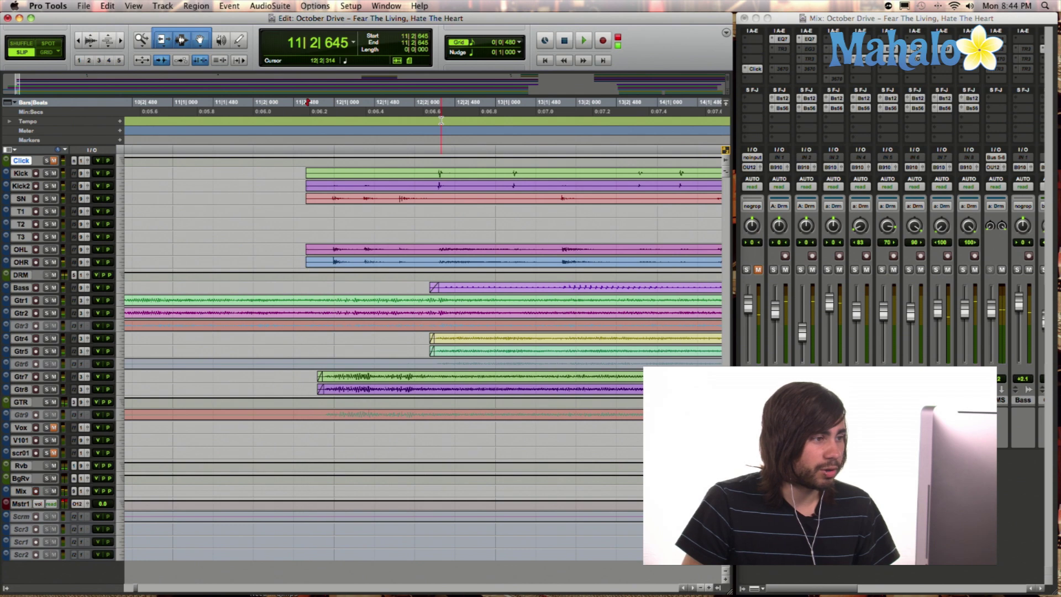
left_click(443, 120)
left_click(438, 120)
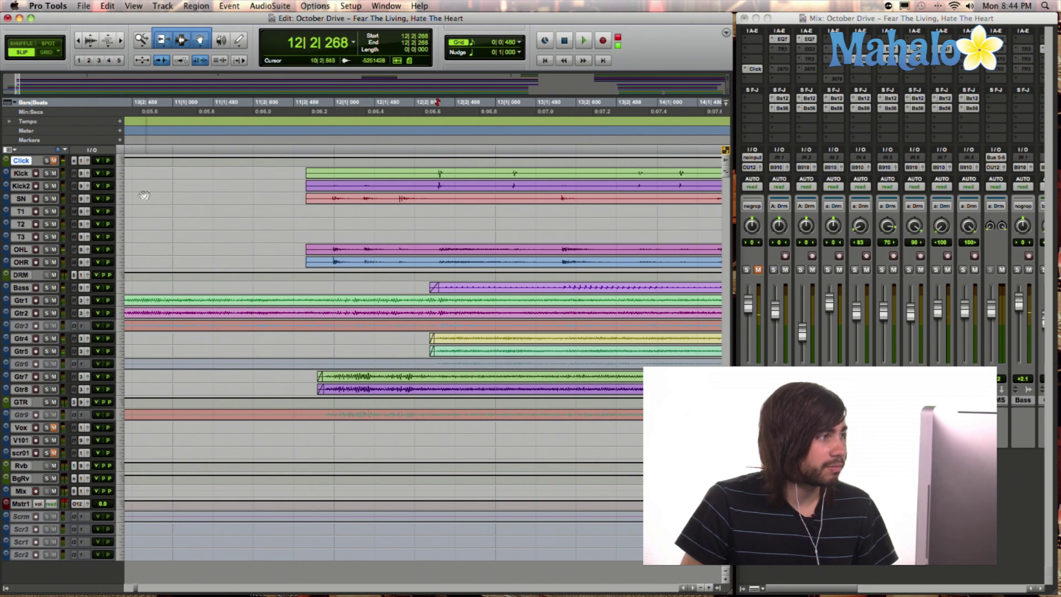
Switch all tracks to medium height, then to small height
left_click(119, 186)
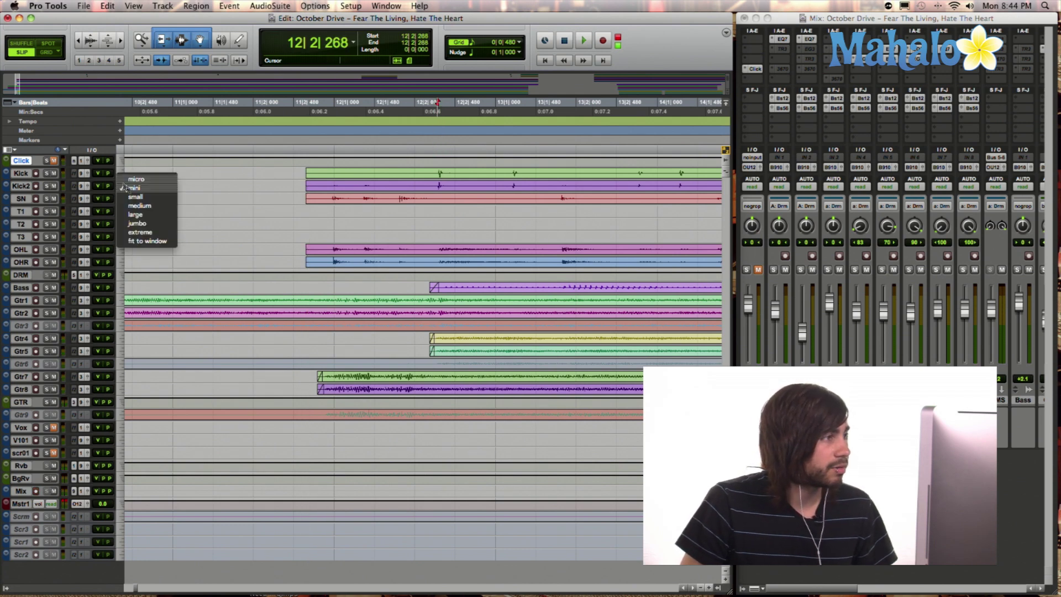
left_click(130, 206, "alt")
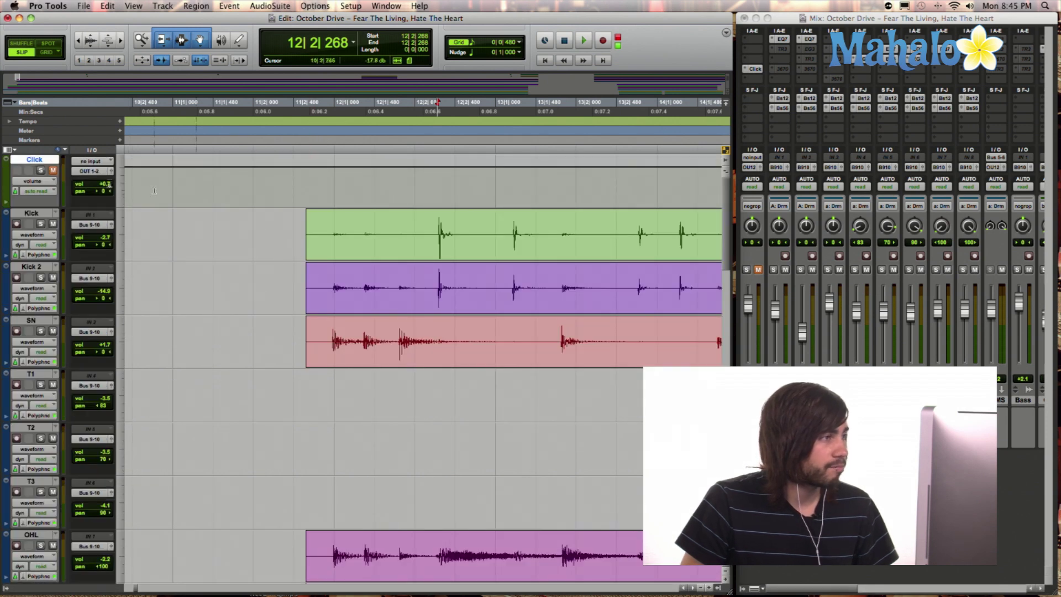
left_click(121, 225)
left_click(132, 218, "alt")
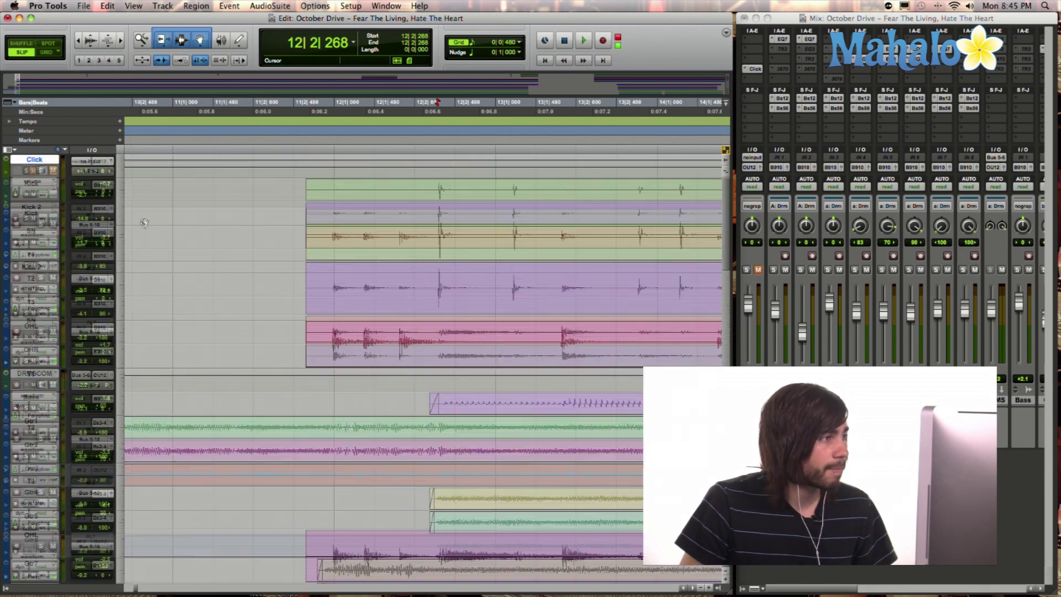
scroll(311, 323, "down", 1)
Zoom out, return to 1|1|000, and open a New Memory Location with keypad Enter
key("super+bracketleft")
key("super+bracketleft")
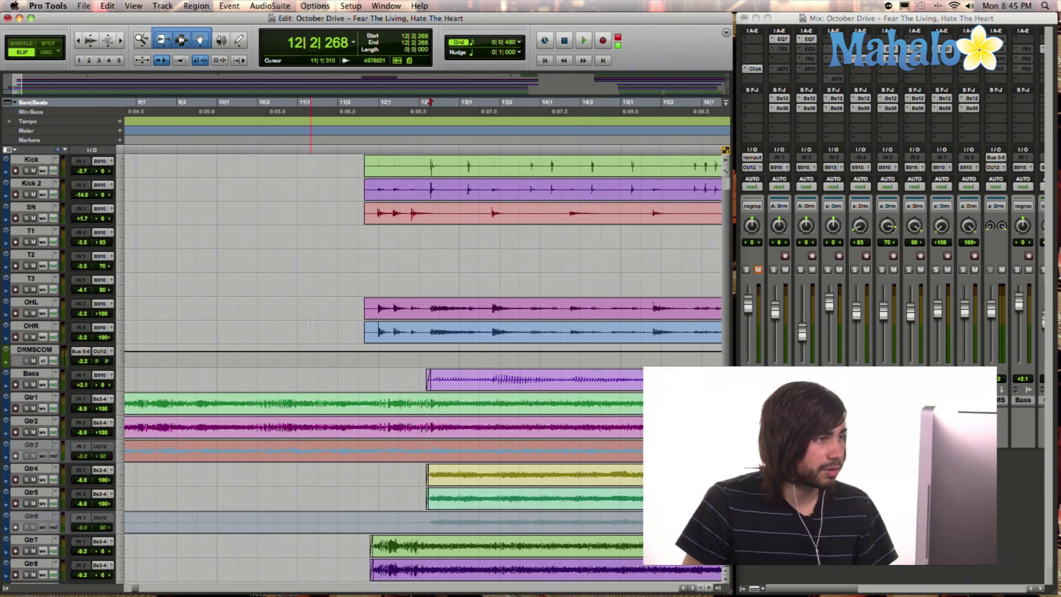
scroll(310, 325, "left", 5)
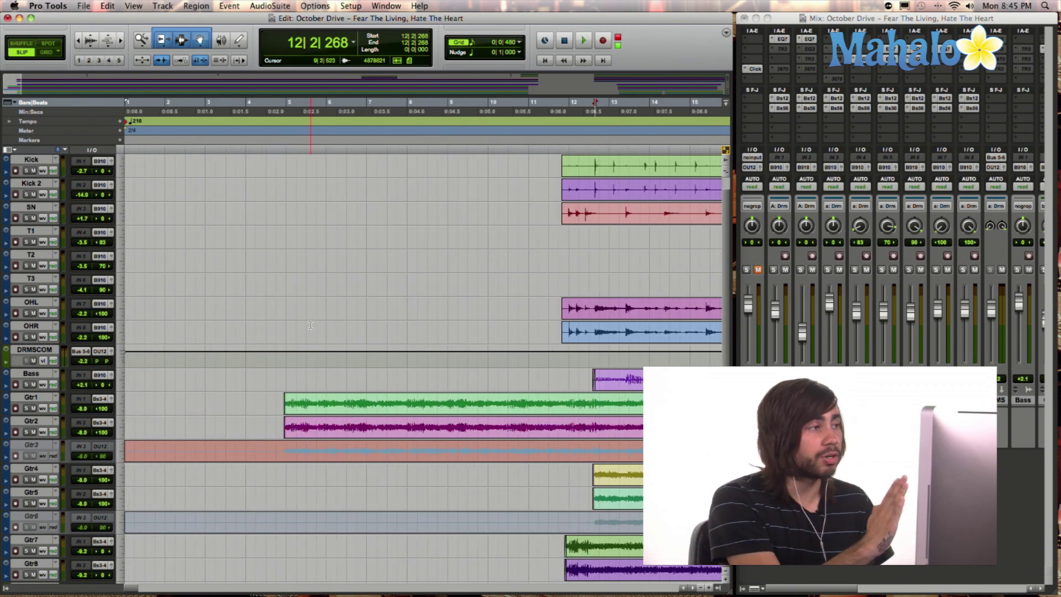
key("Return")
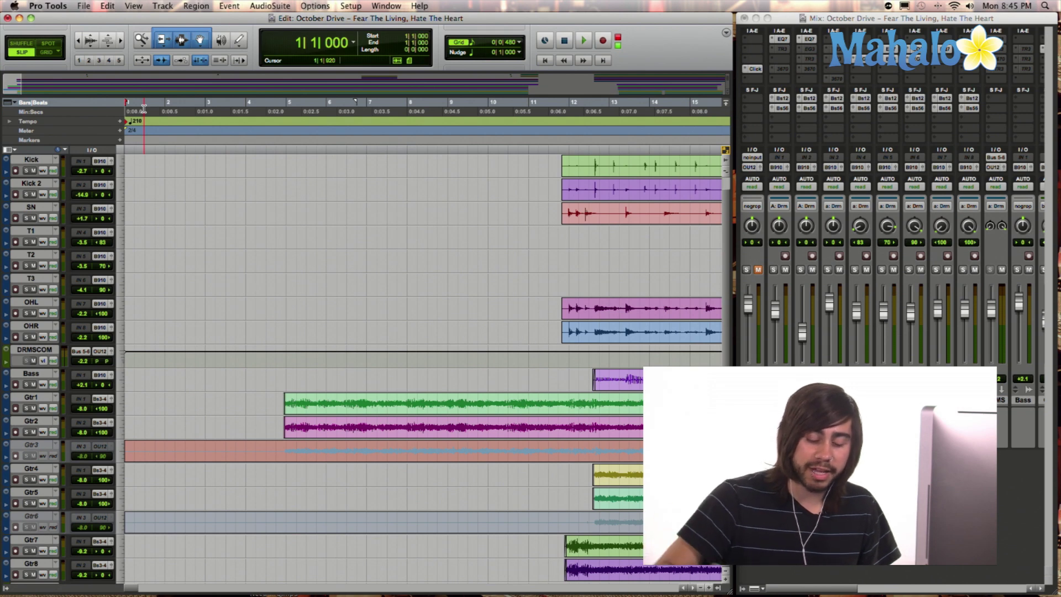
key("KP_Enter")
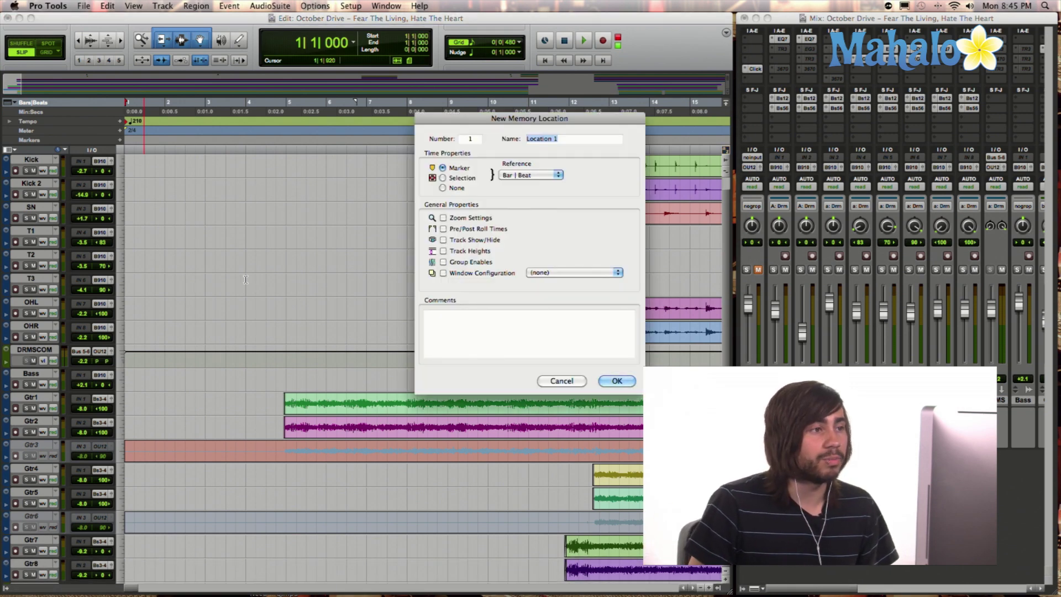
Cancel the New Memory Location and Meter Change dialogs, then begin a marker at the session start
left_click(566, 381)
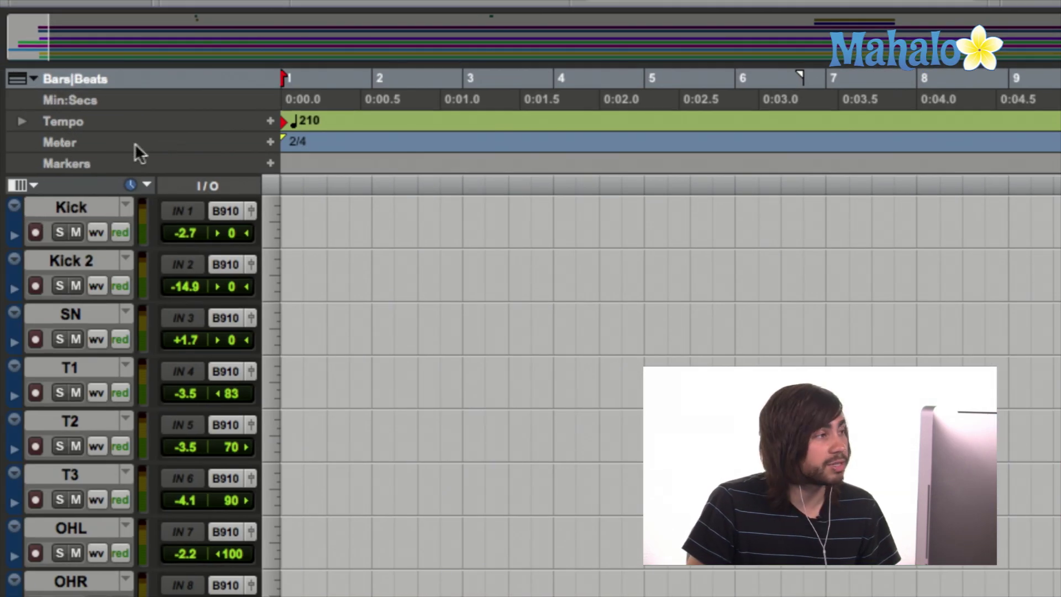
left_click(270, 143)
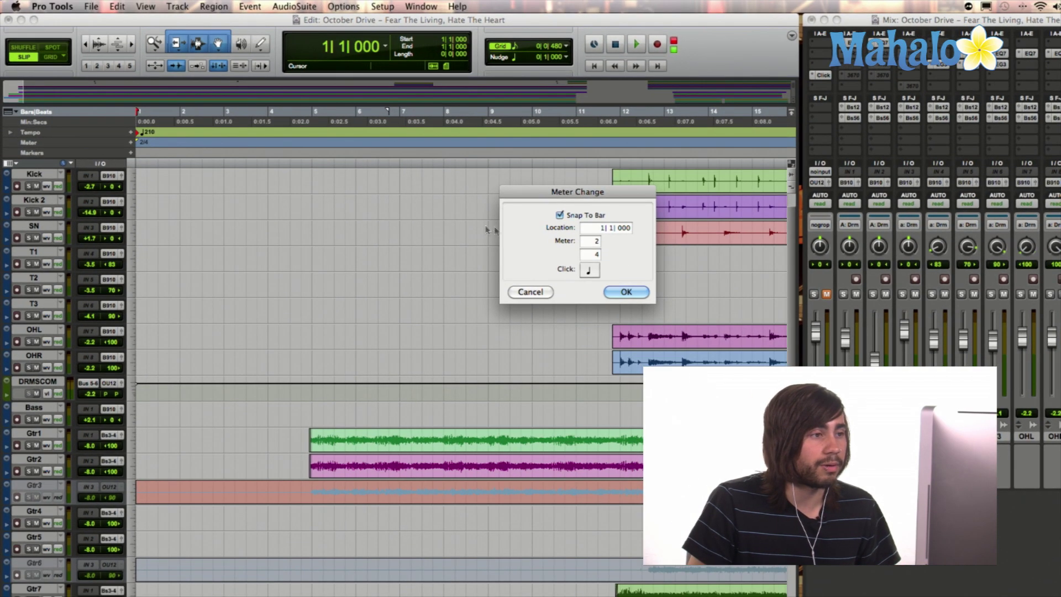
left_click(531, 291)
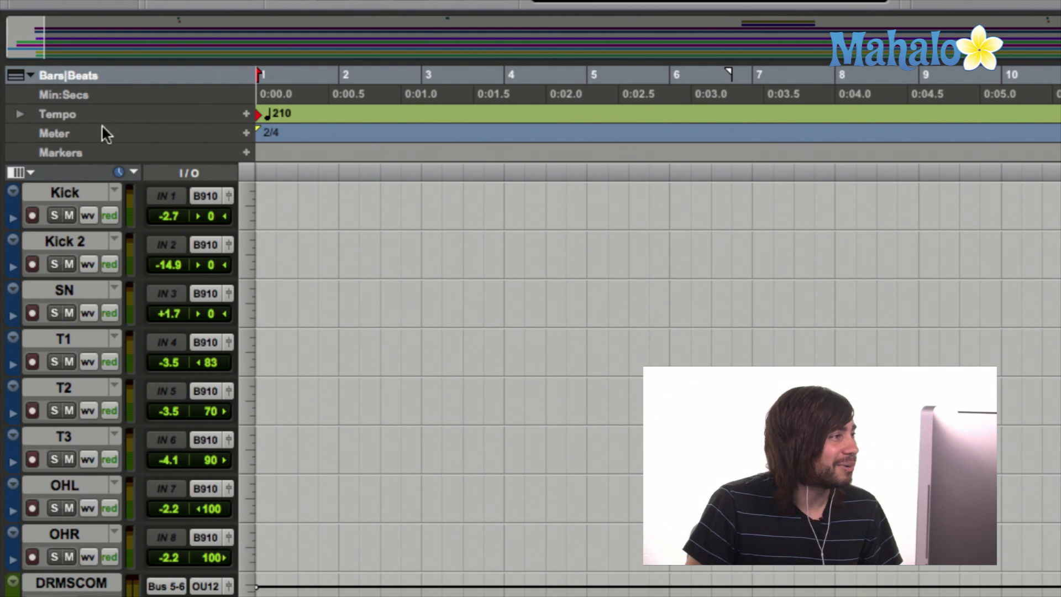
left_click(245, 153)
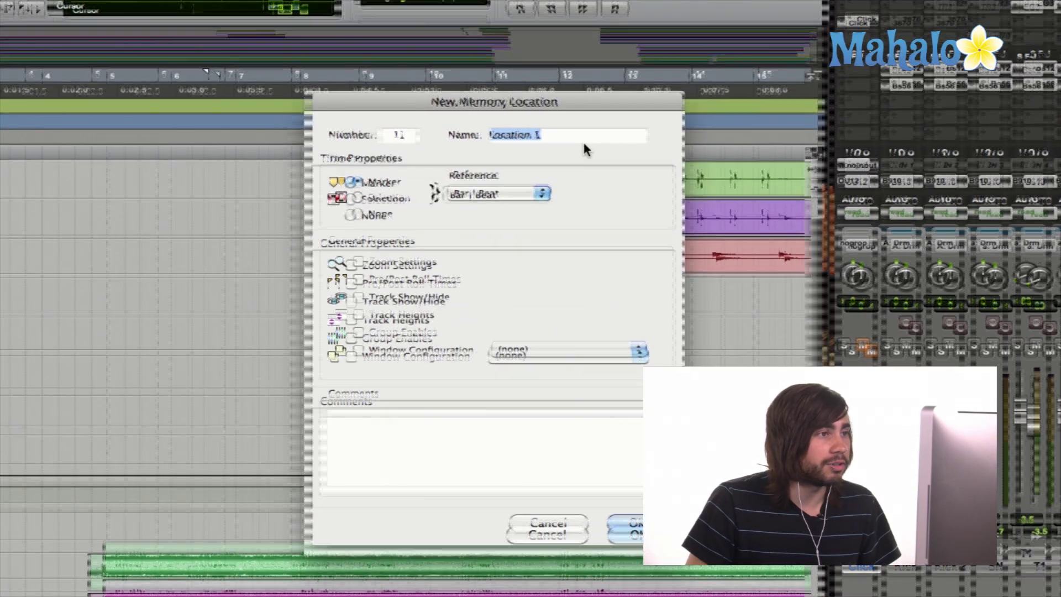
Name the new marker 'Intro' and confirm it at bar 1
type("Intro")
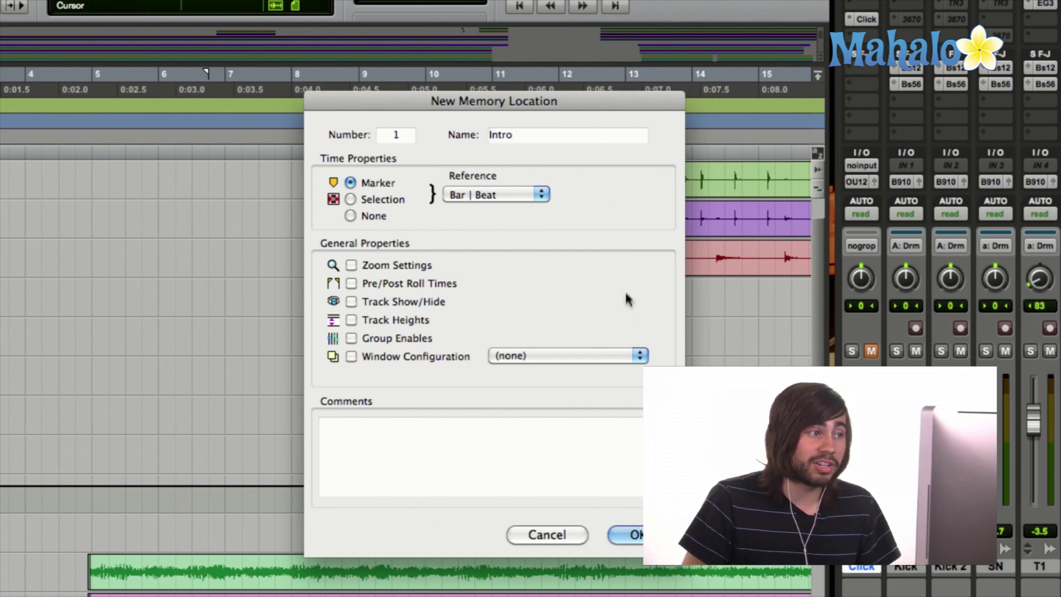
left_click(629, 535)
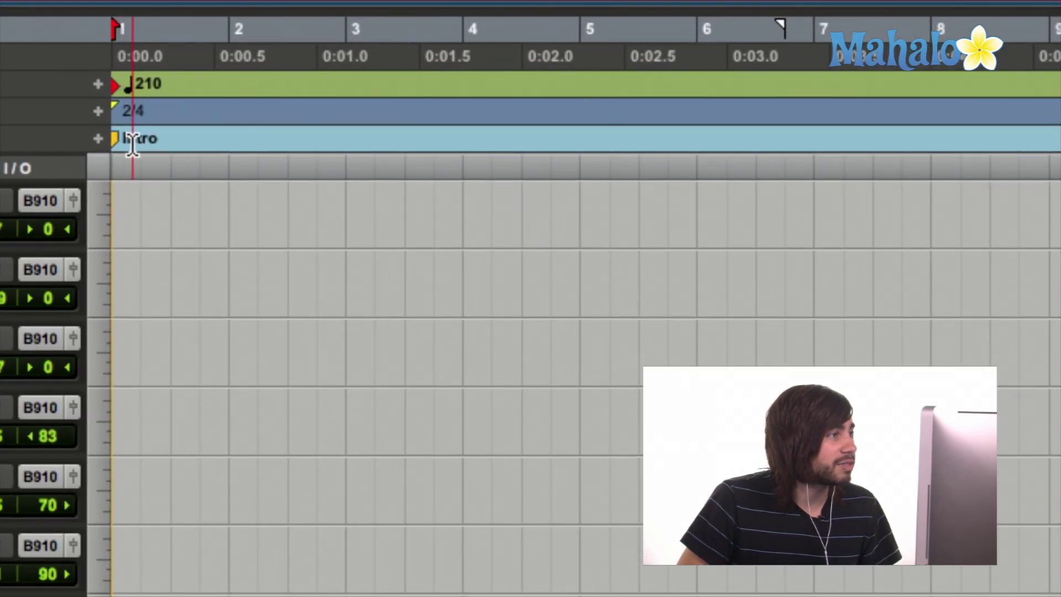
mouse_move(118, 145)
left_mouse_down()
mouse_move(234, 146)
mouse_move(111, 146)
left_mouse_up()
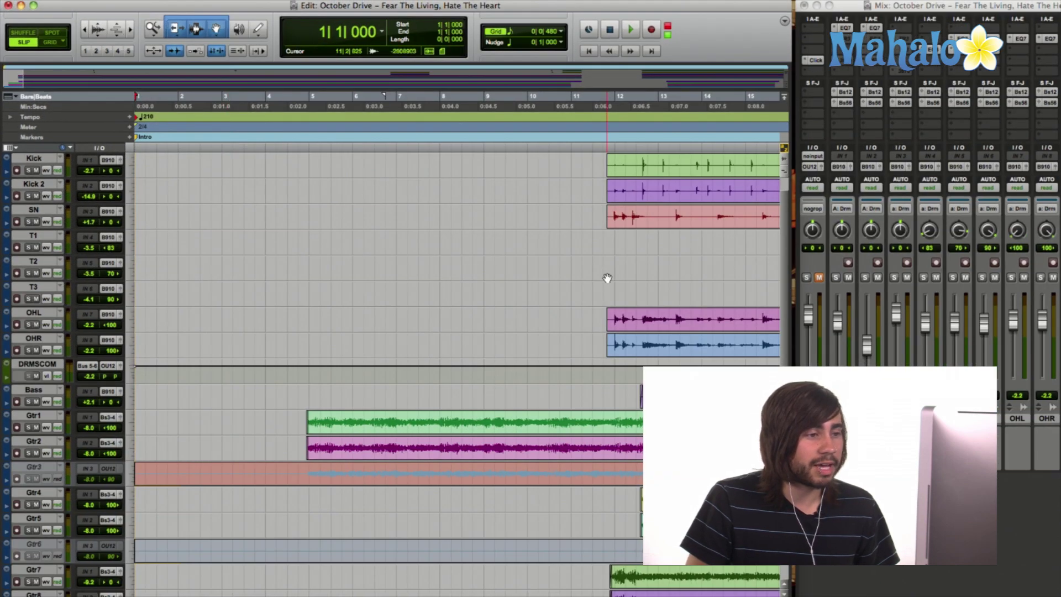
scroll(607, 278, "right", 10)
Place the playhead at 12|2|281 on the first big drum hit and open a new memory location
scroll(567, 277, "left", 3)
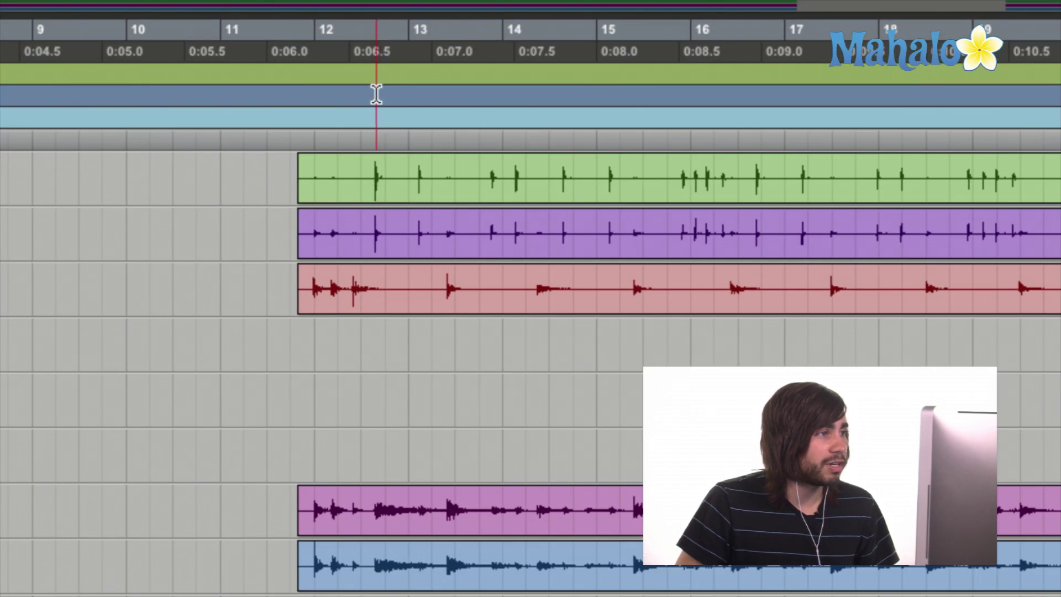
scroll(374, 64, "left", 5)
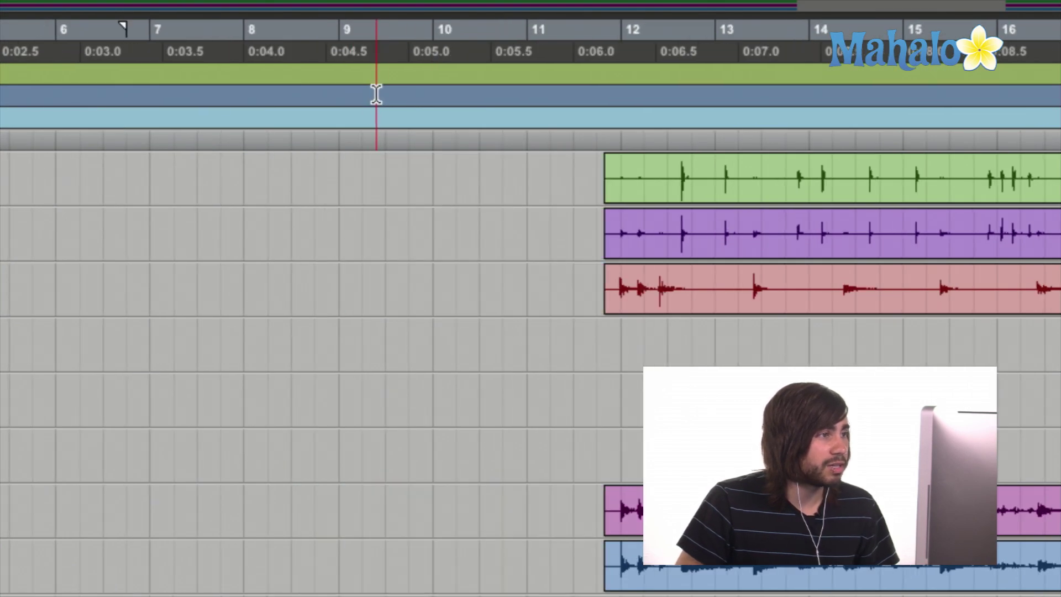
scroll(391, 95, "right", 5)
scroll(318, 210, "left", 1)
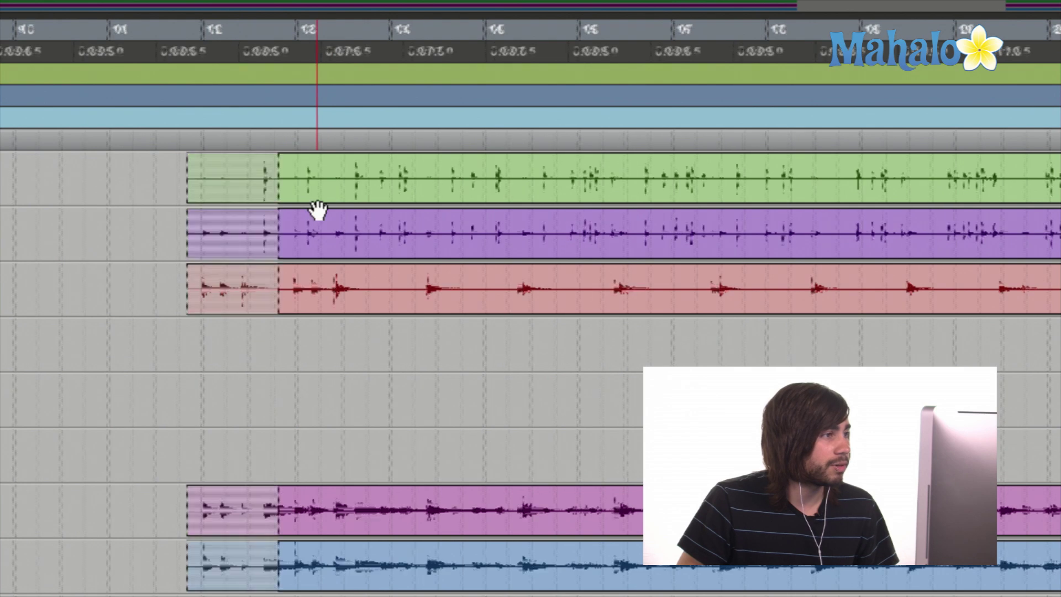
scroll(318, 210, "left", 3)
left_click_drag(524, 103, 549, 105)
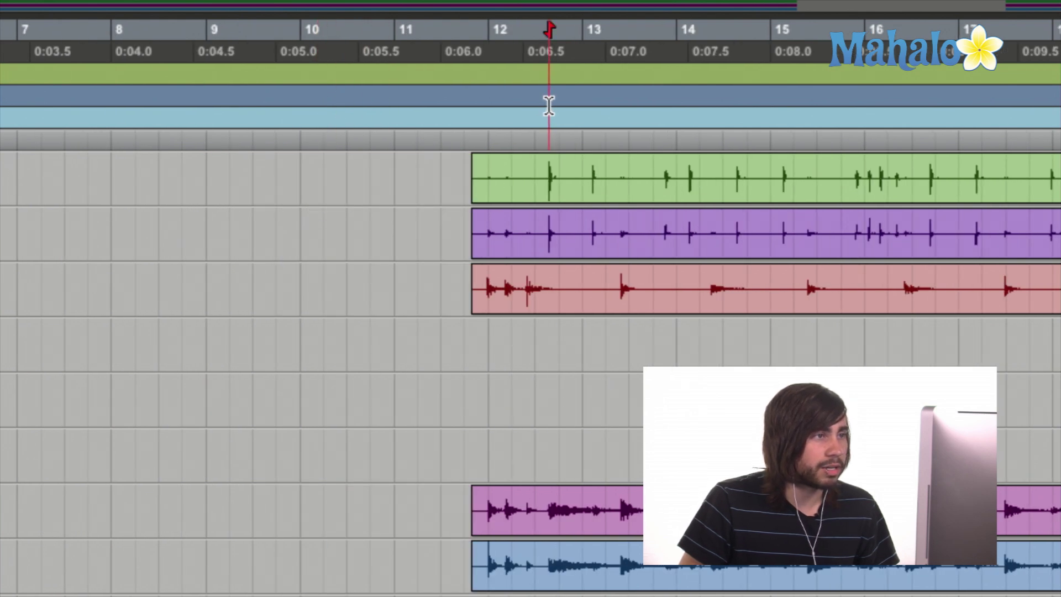
left_click(566, 142)
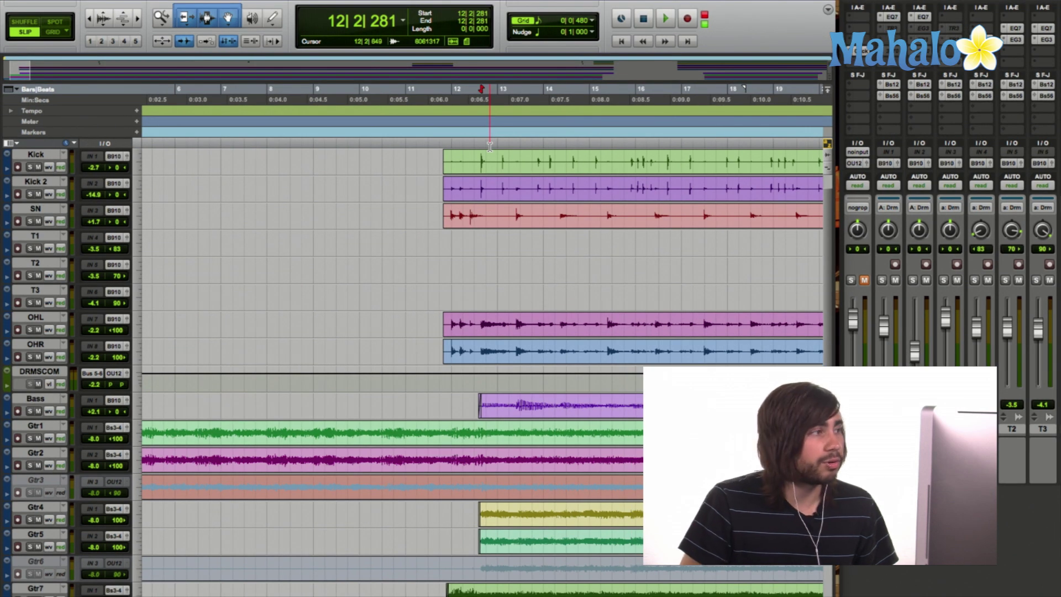
key("KP_Enter")
Move the dialog aside, name the marker 'Verse 1', and confirm it at 12|2|281
left_click_drag(531, 109, 461, 109)
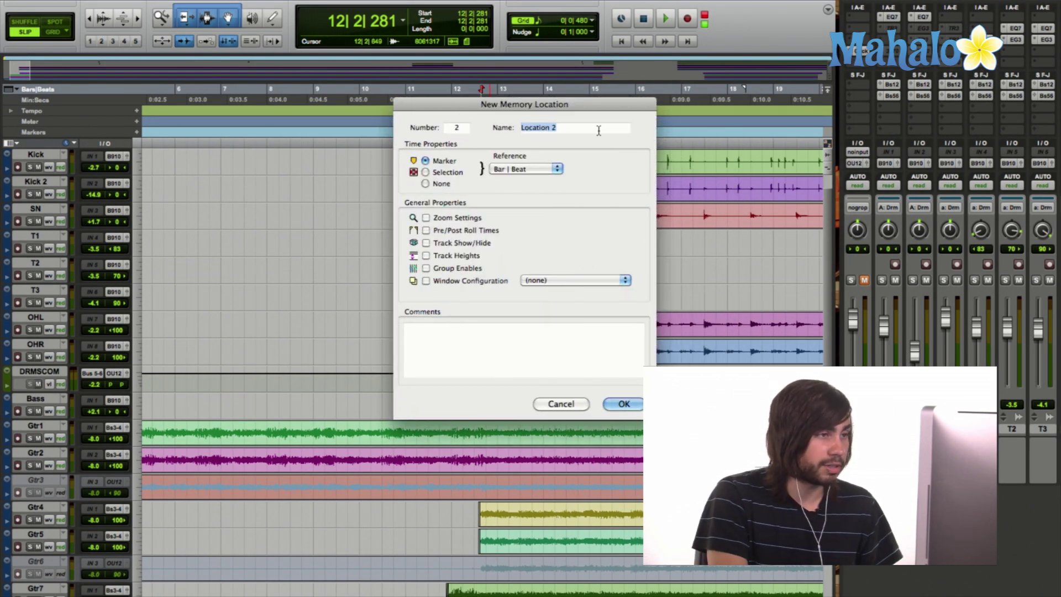
type("Verse")
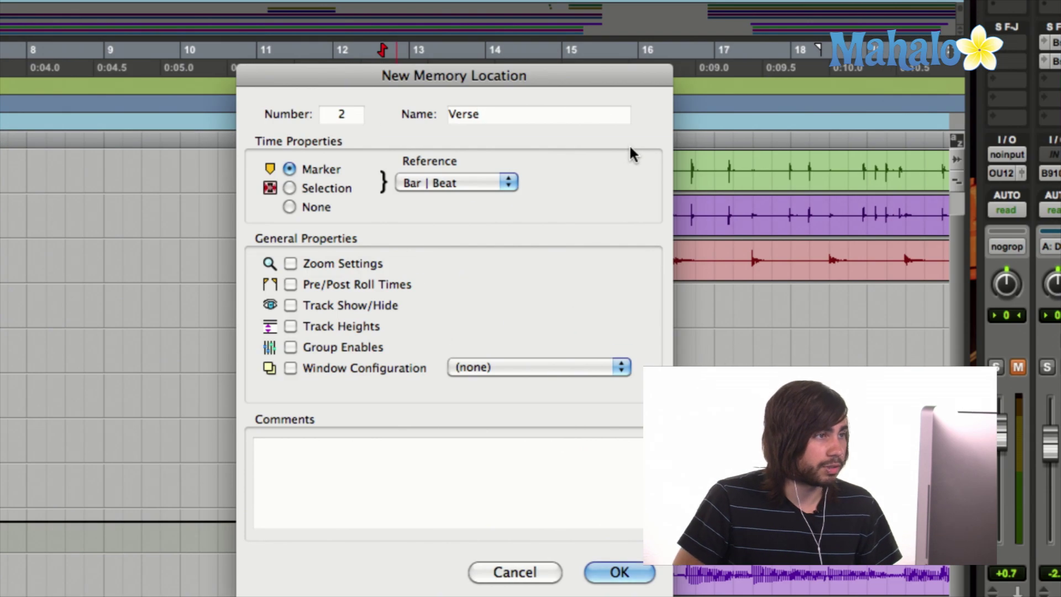
type(" 1")
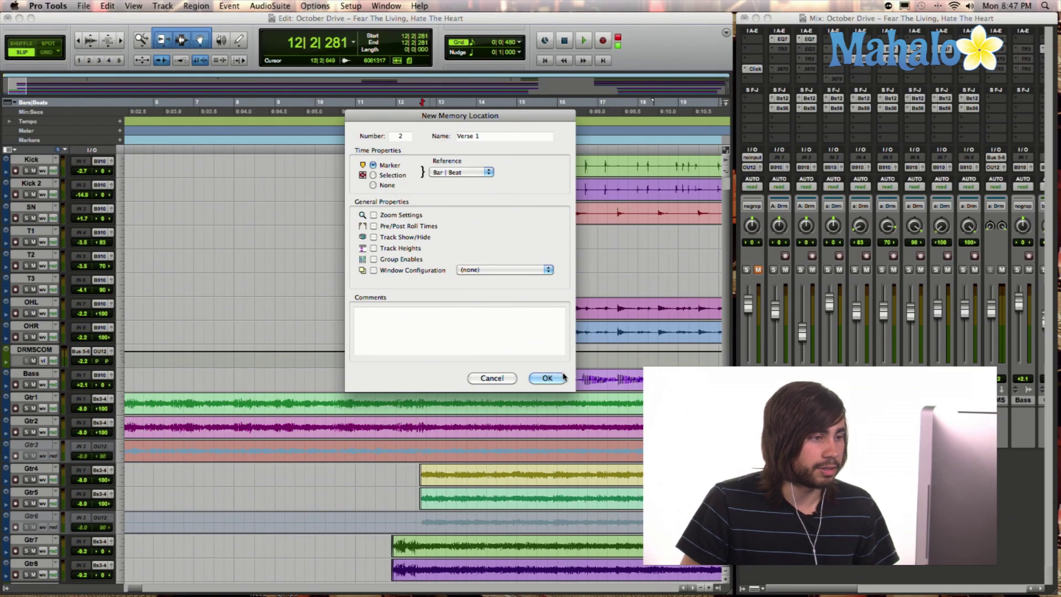
left_click(620, 572)
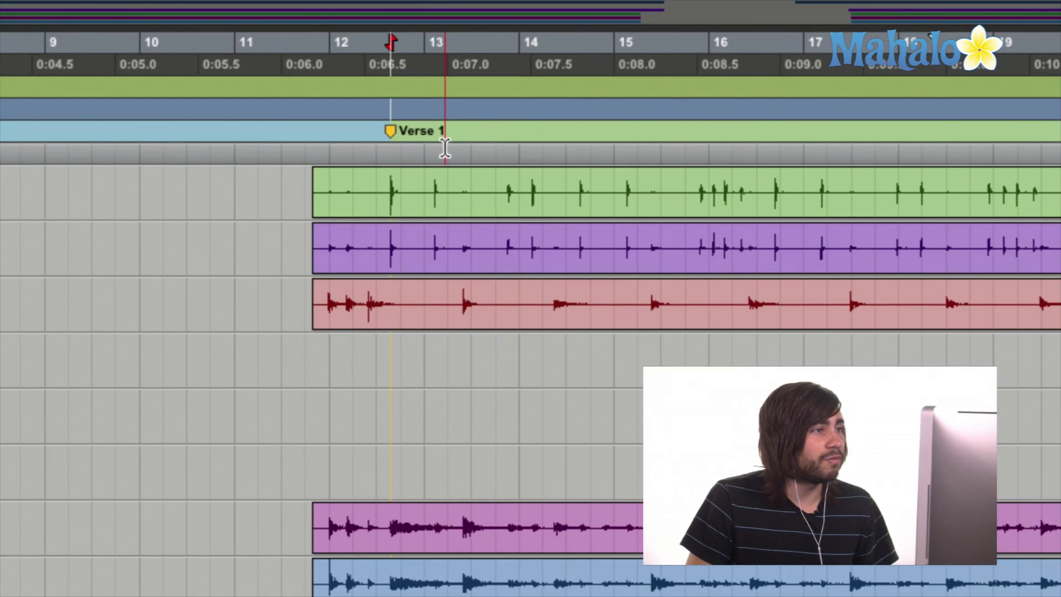
left_click(366, 130)
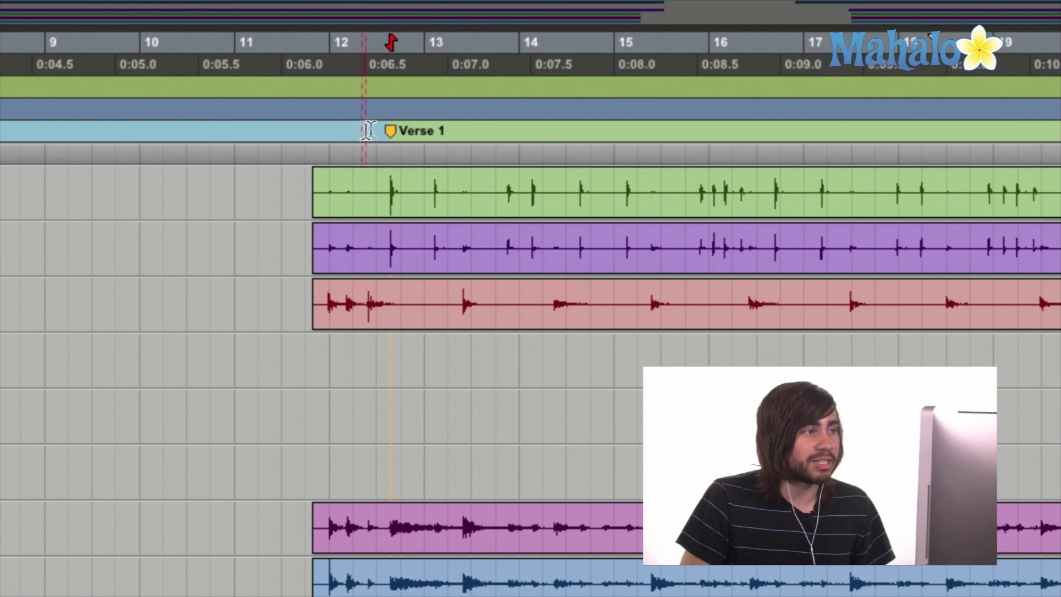
left_click(371, 130)
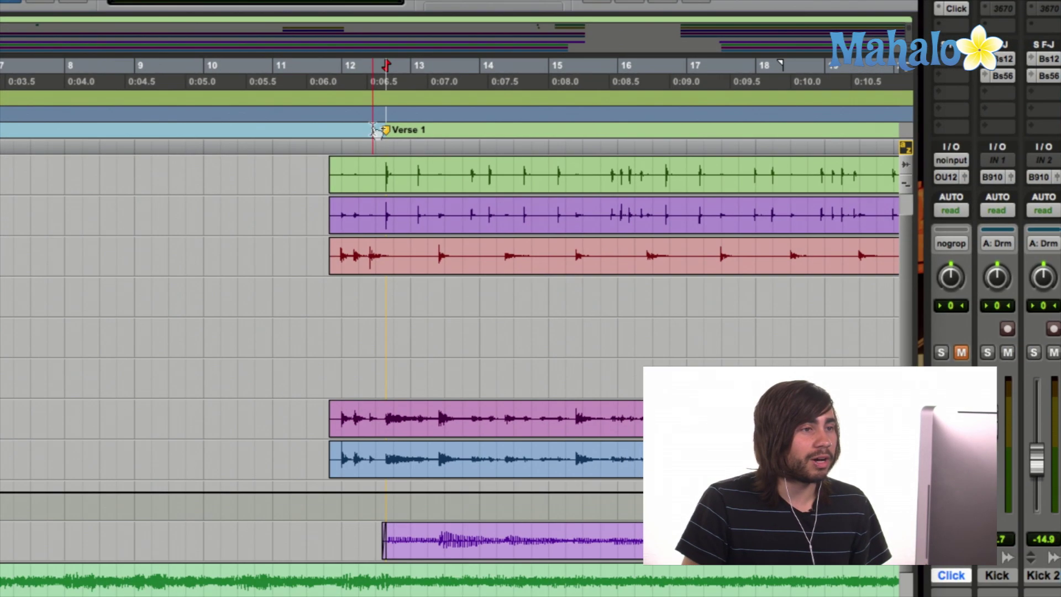
left_click(449, 296)
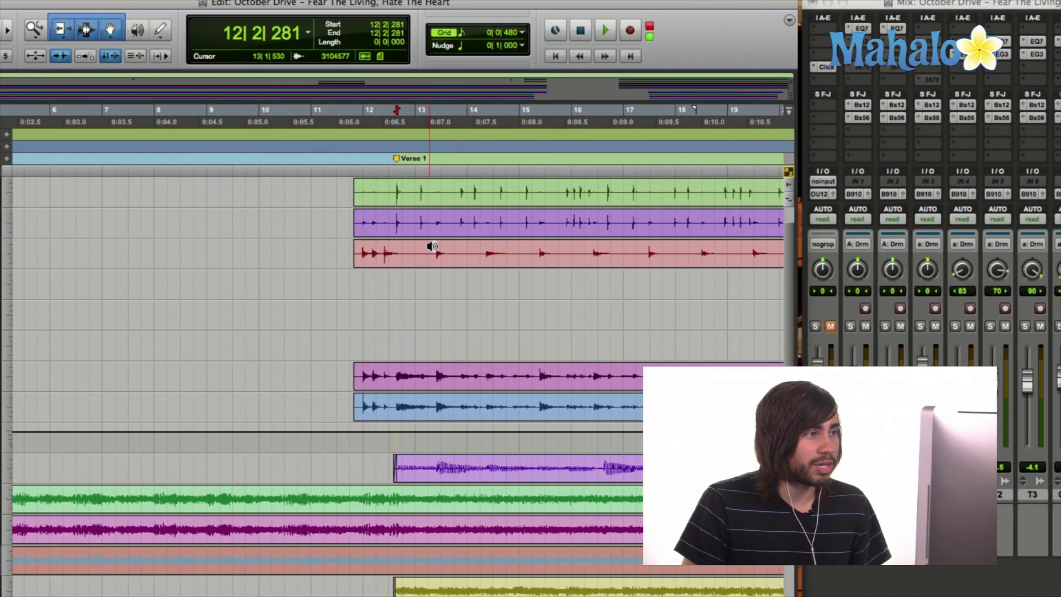
Put the playhead at bar 17 (17|2|929) and add a marker named 'Chorus' there
scroll(345, 235, "right", 5)
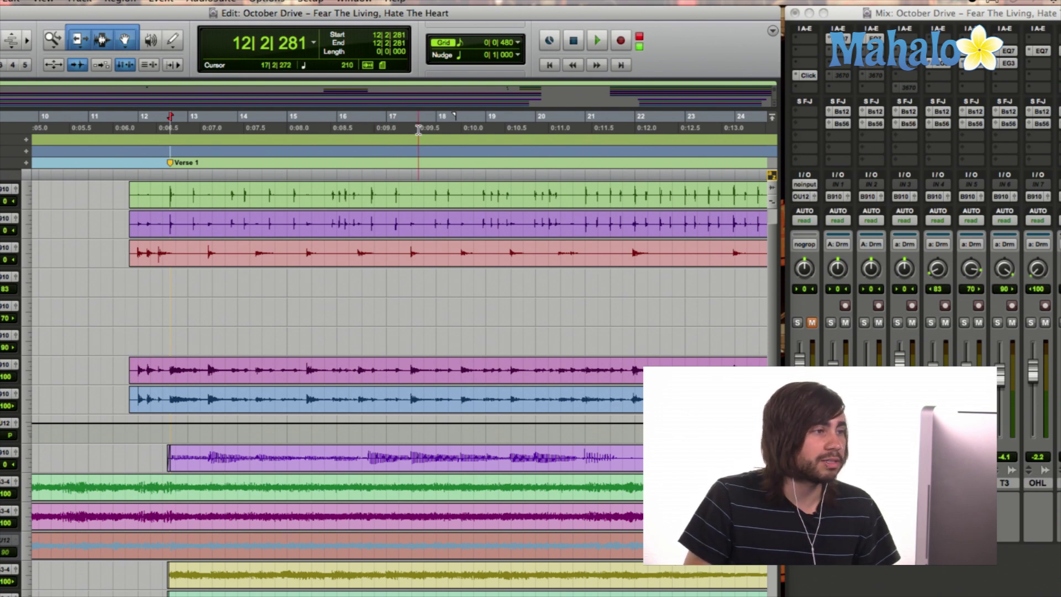
left_click(436, 129)
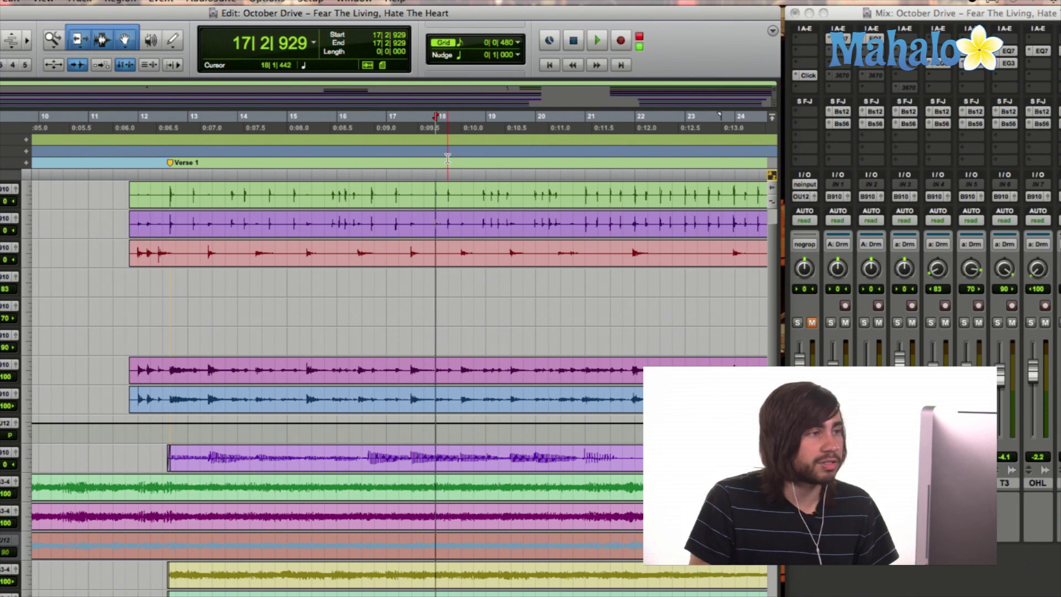
key("KP_Enter")
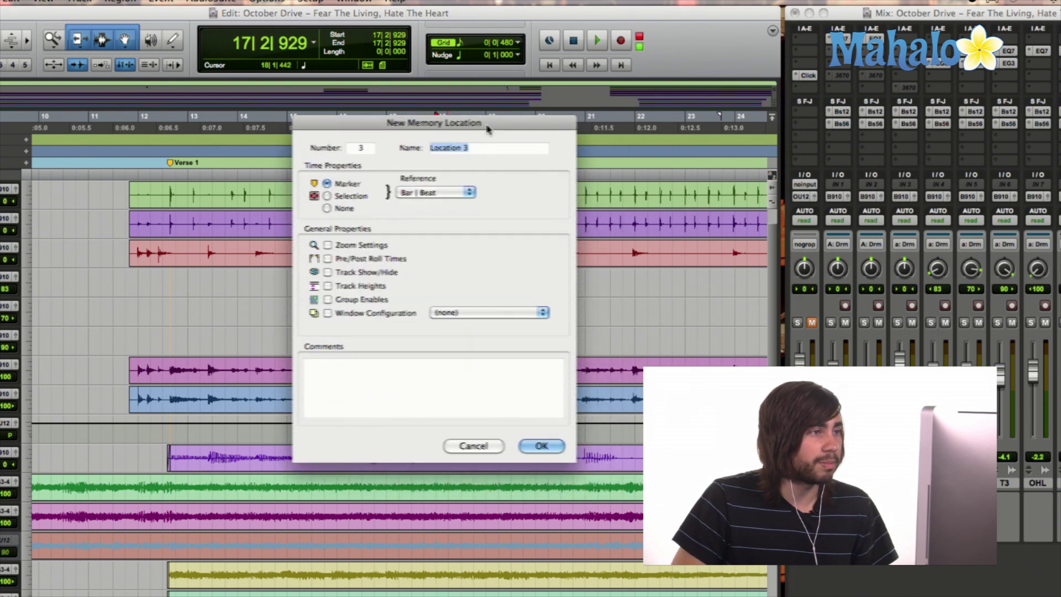
type("Chorus")
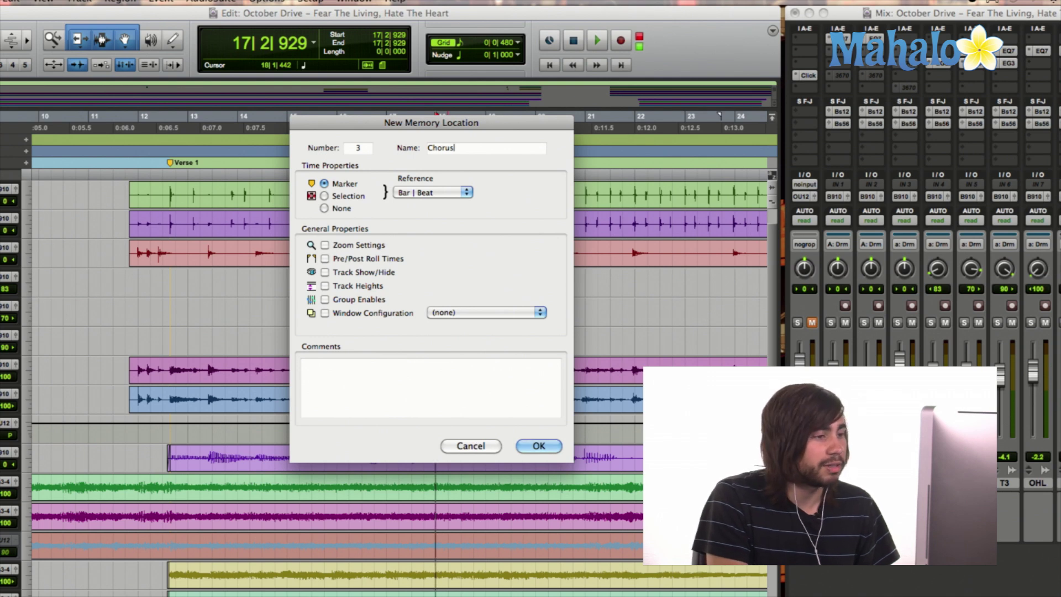
key("Return")
Zoom out to show bars 1–57, set the playhead at bar 8, and open Memory Locations
scroll(493, 208, "left", 5)
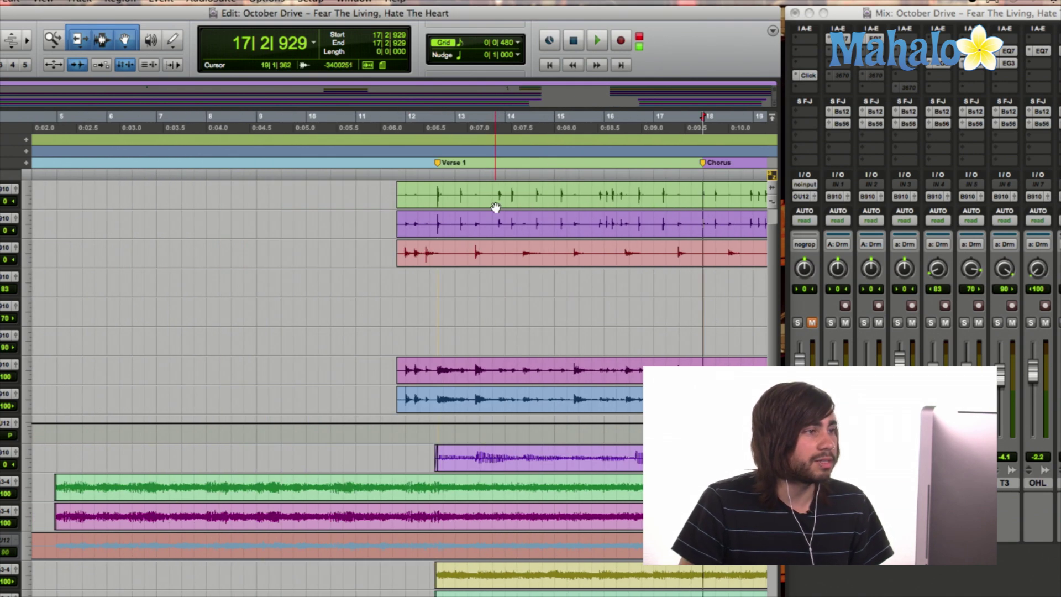
scroll(495, 207, "down", 4)
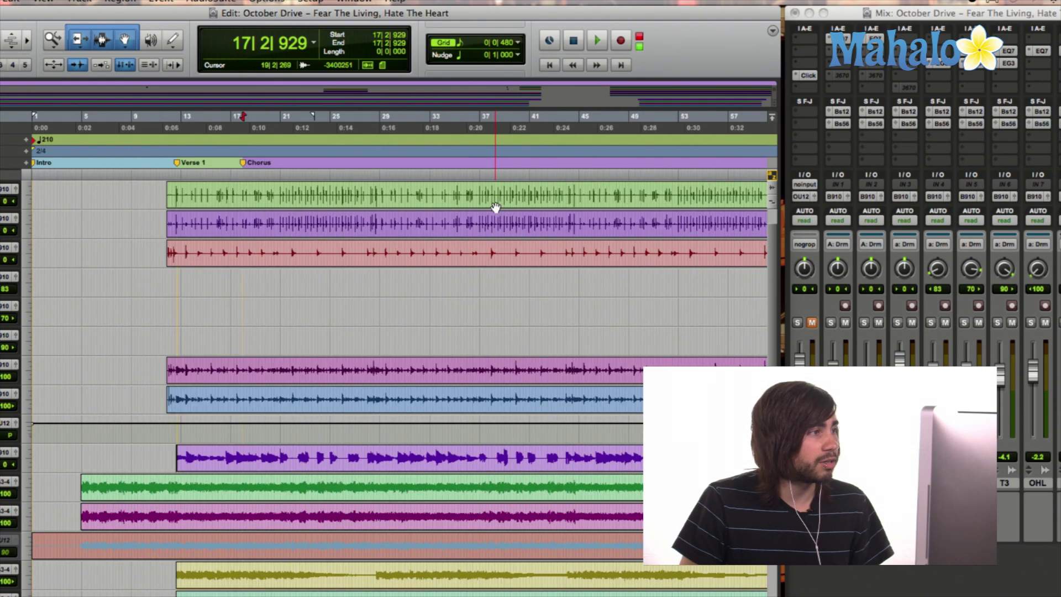
left_click(123, 164)
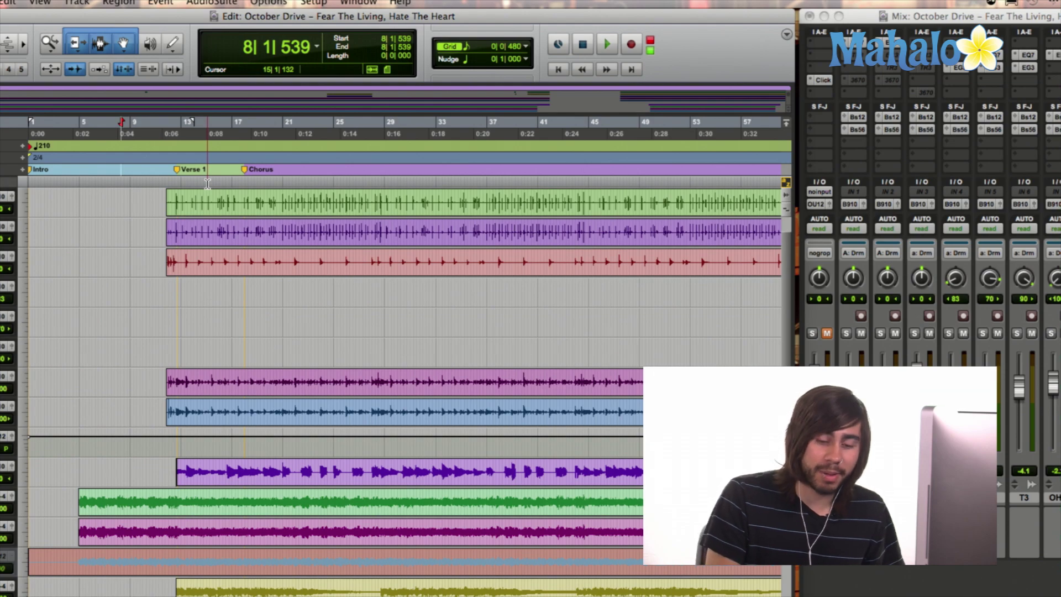
key("super+KP_5")
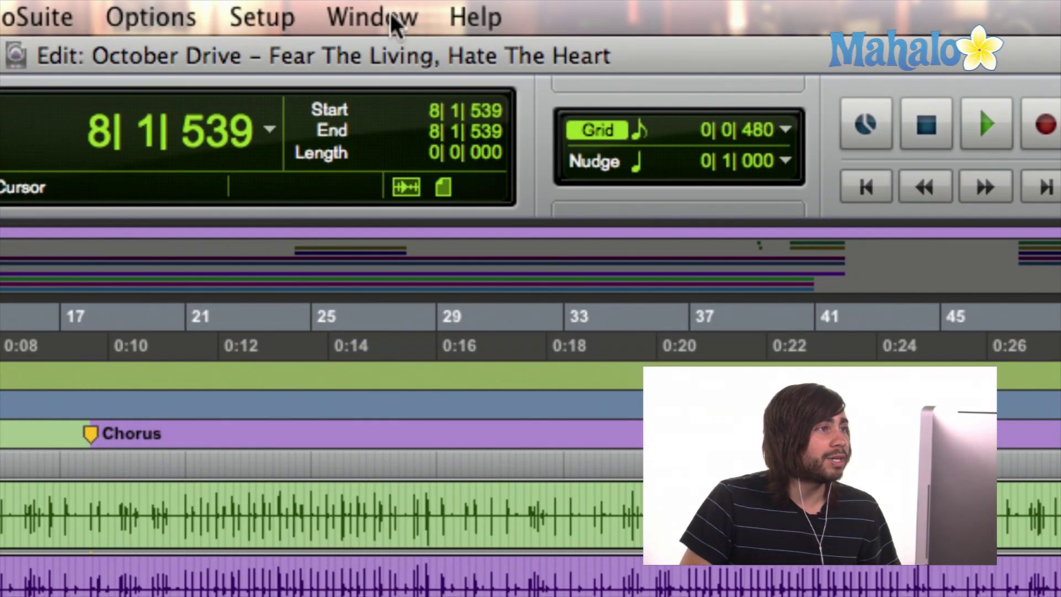
left_click(393, 19)
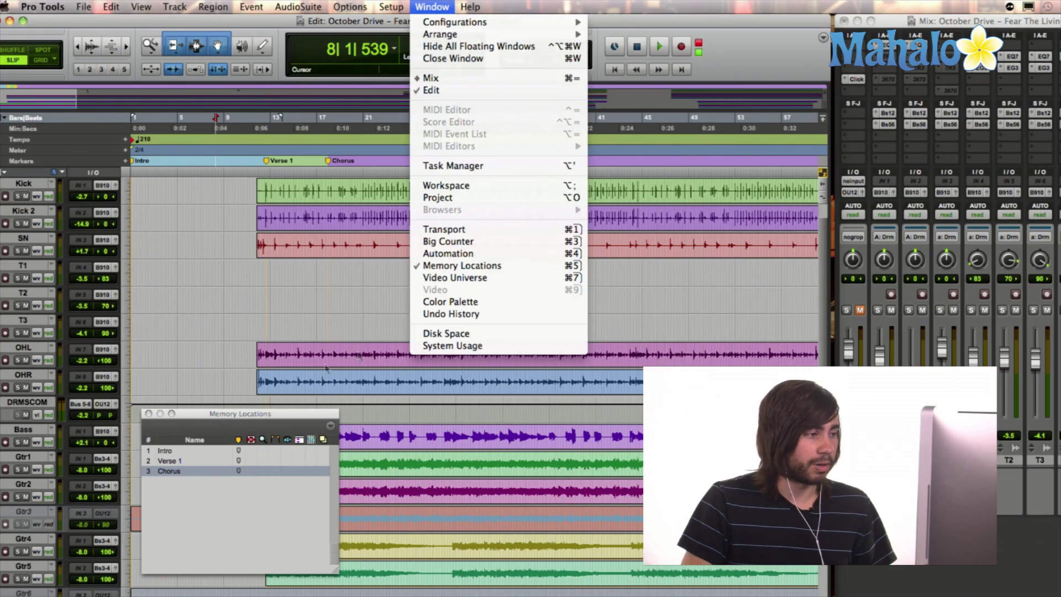
left_click(469, 319)
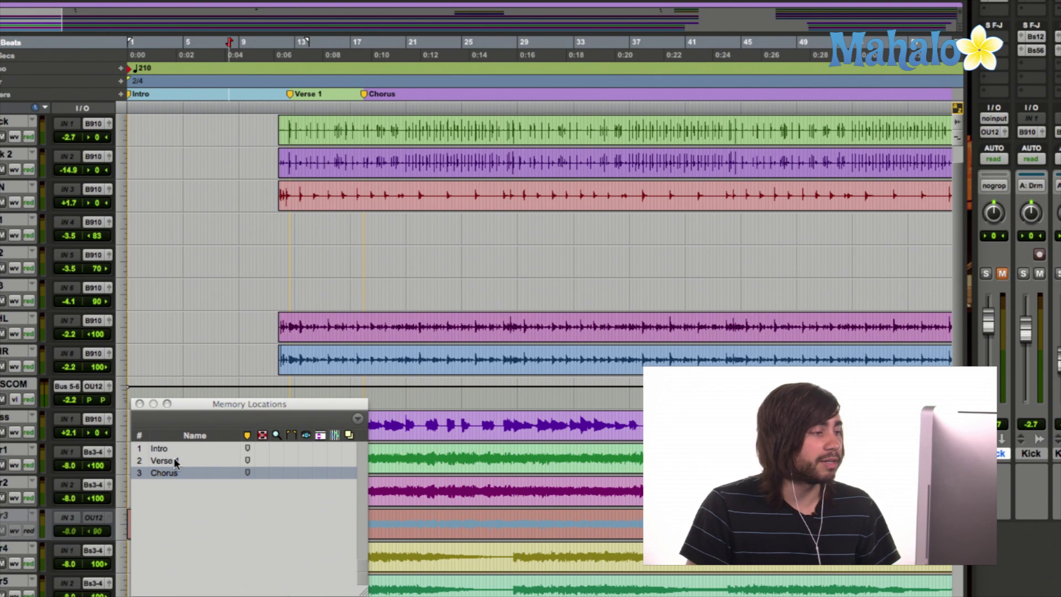
Jump to Verse 1, Intro, then Chorus from Memory Locations, playing and stopping at each
left_click(163, 461)
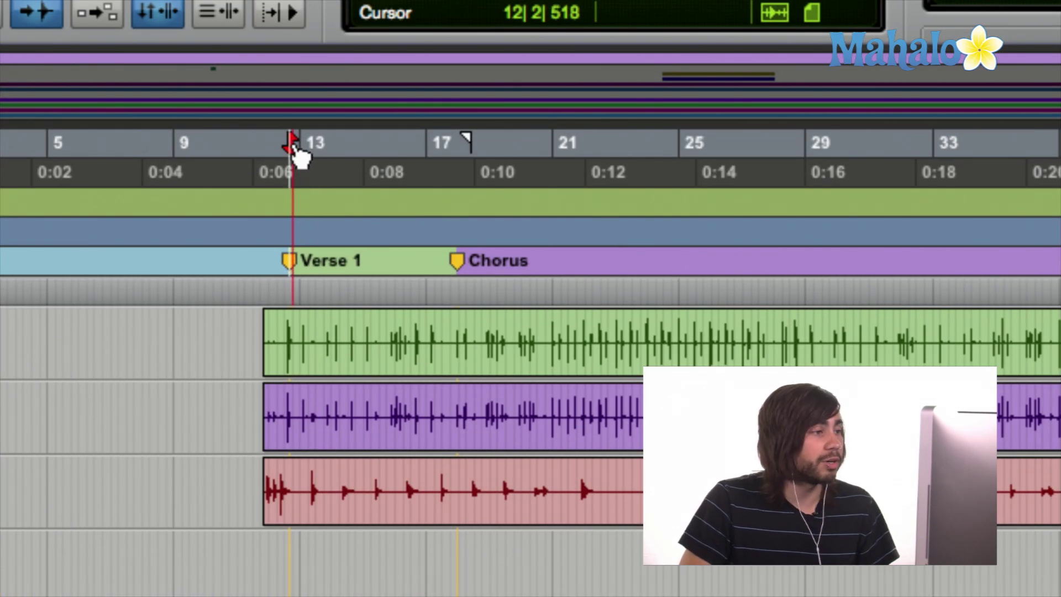
key("space")
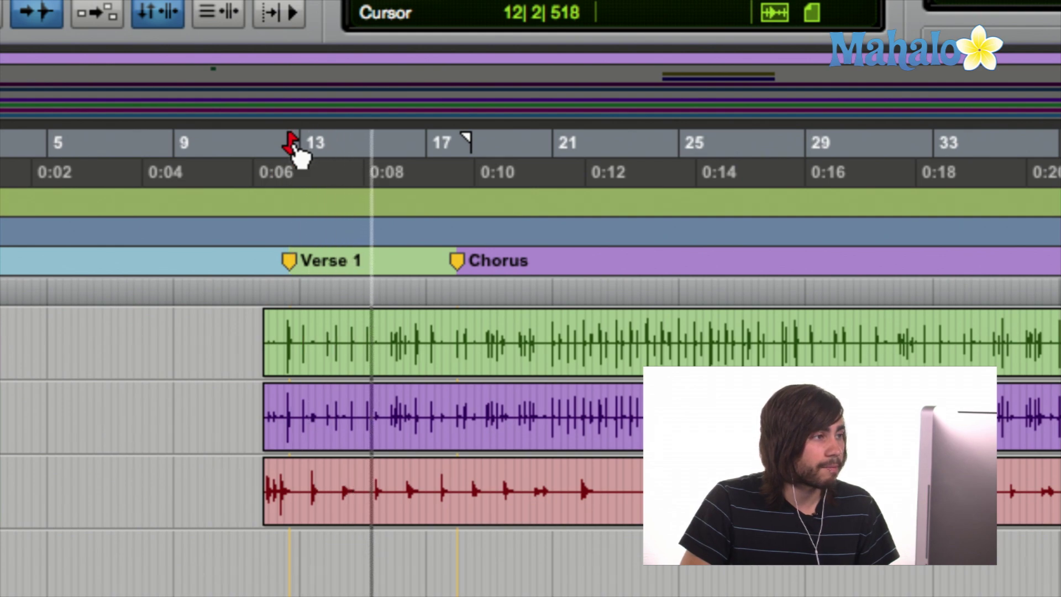
key("space")
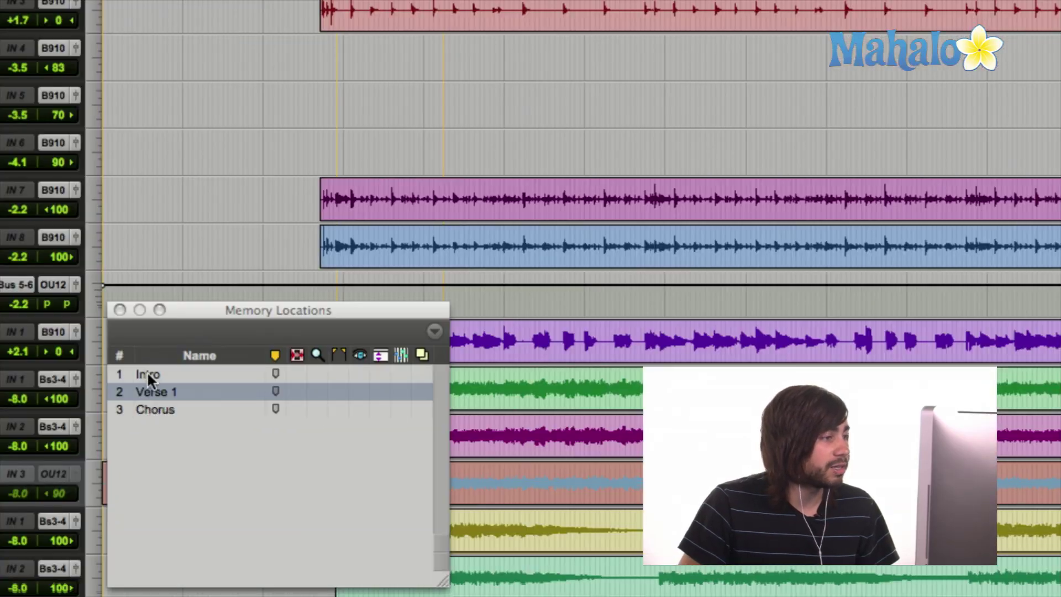
left_click(153, 396)
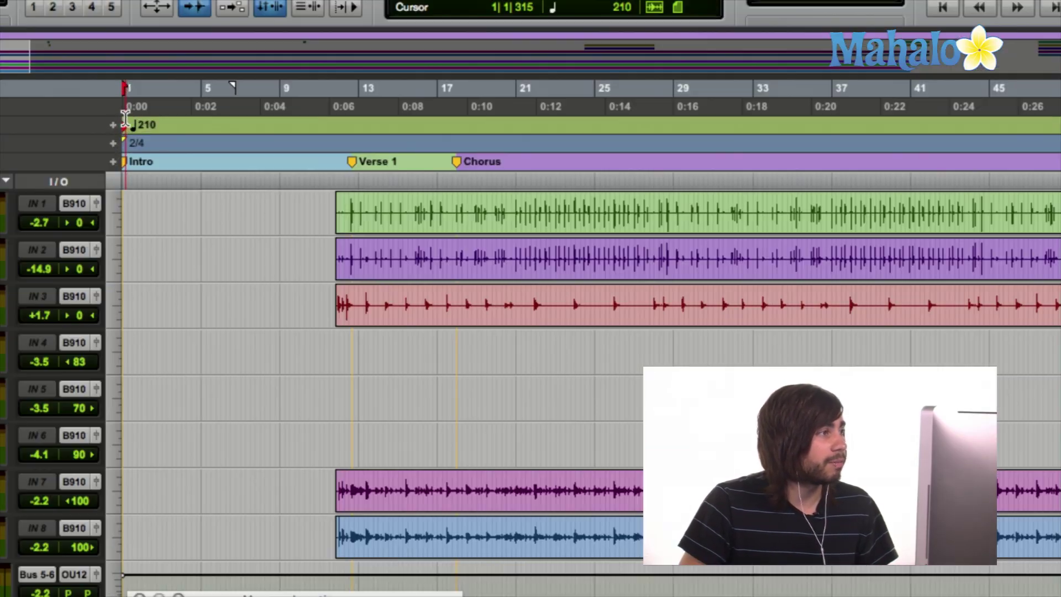
key("space")
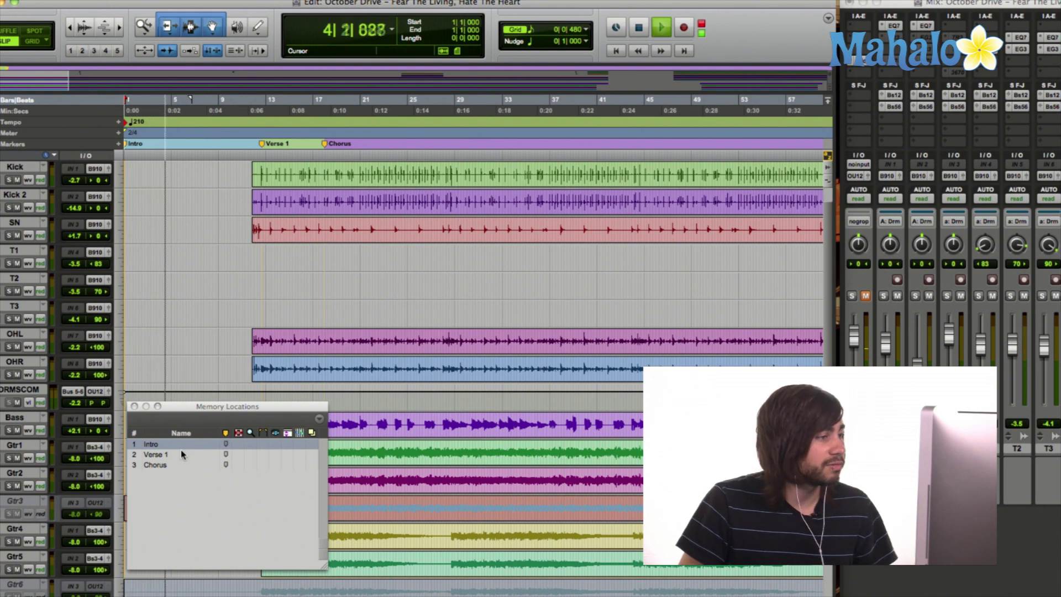
key("space")
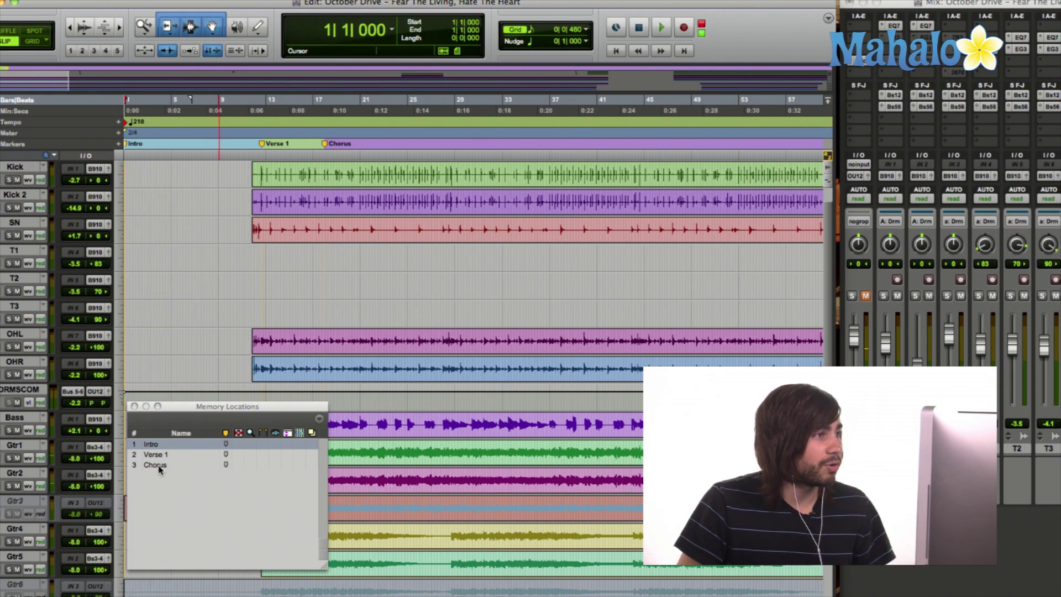
left_click(159, 469)
key("space")
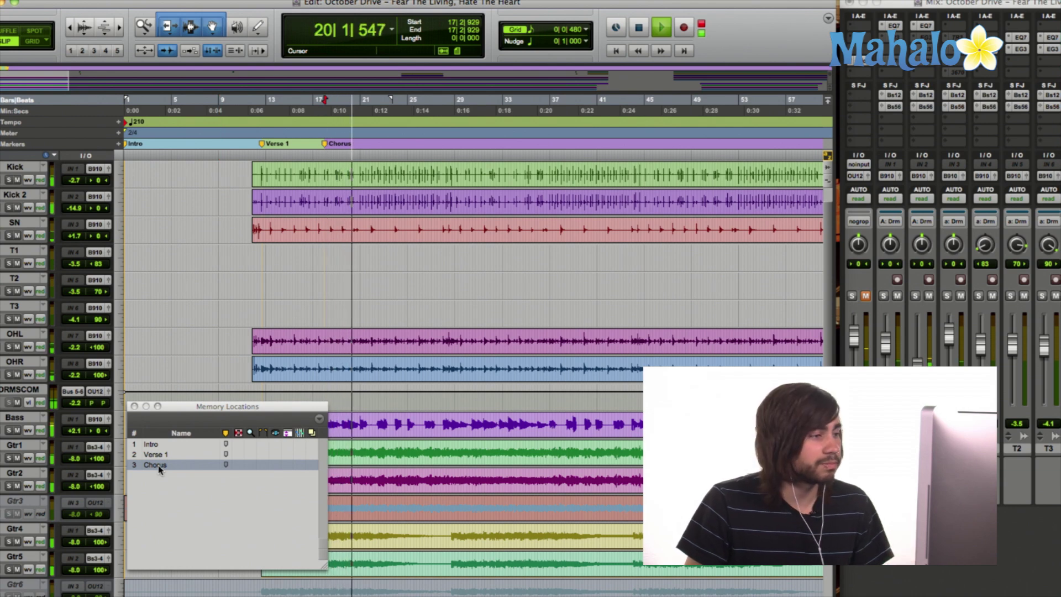
key("space")
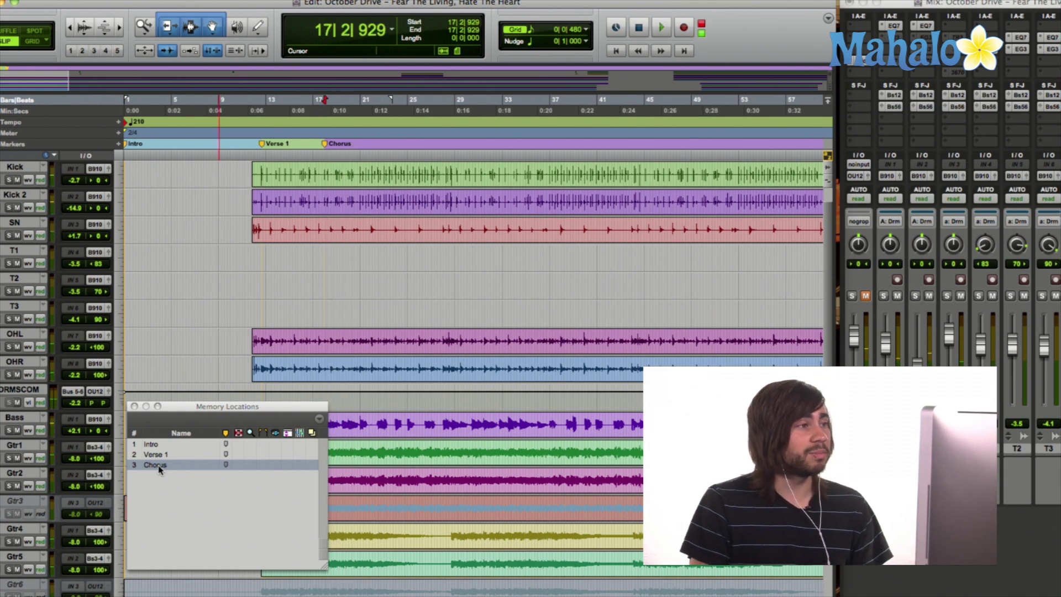